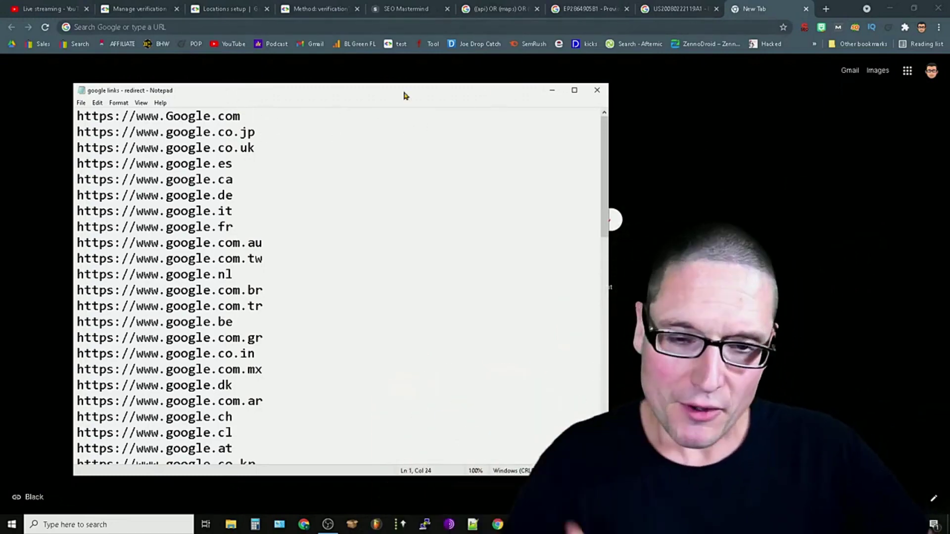
Step: Enlarge the google links - redirect list and highlight its Google country domains, including the google.it entry
left_click(574, 90)
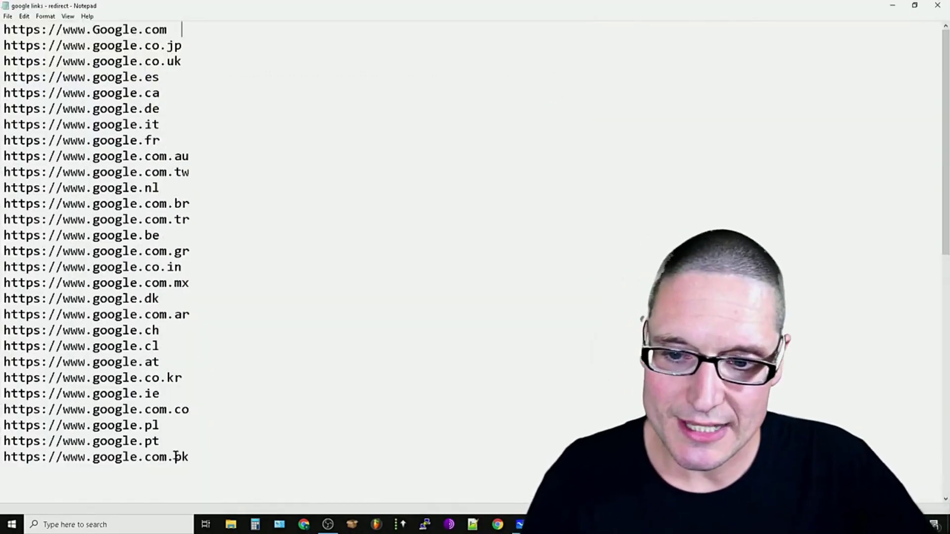
left_click_drag(189, 457, 3, 30)
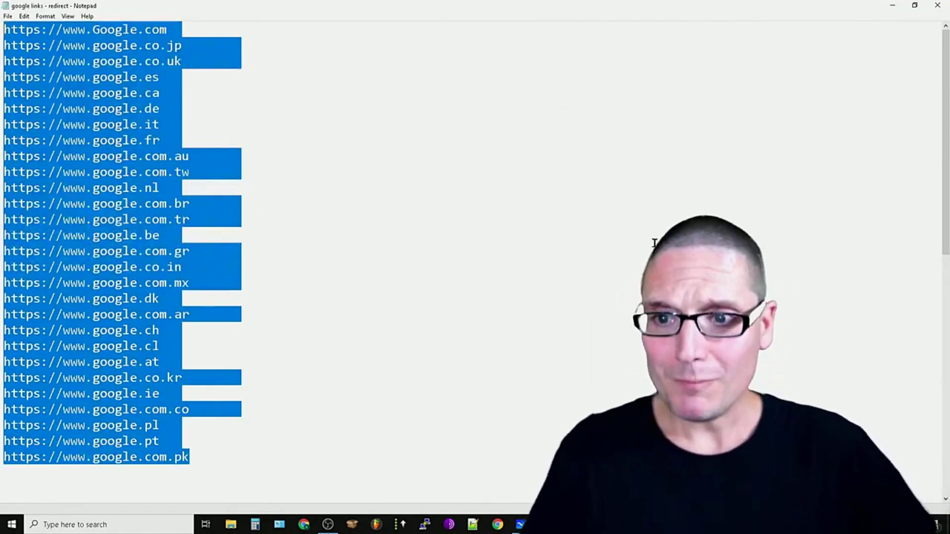
left_click(247, 60)
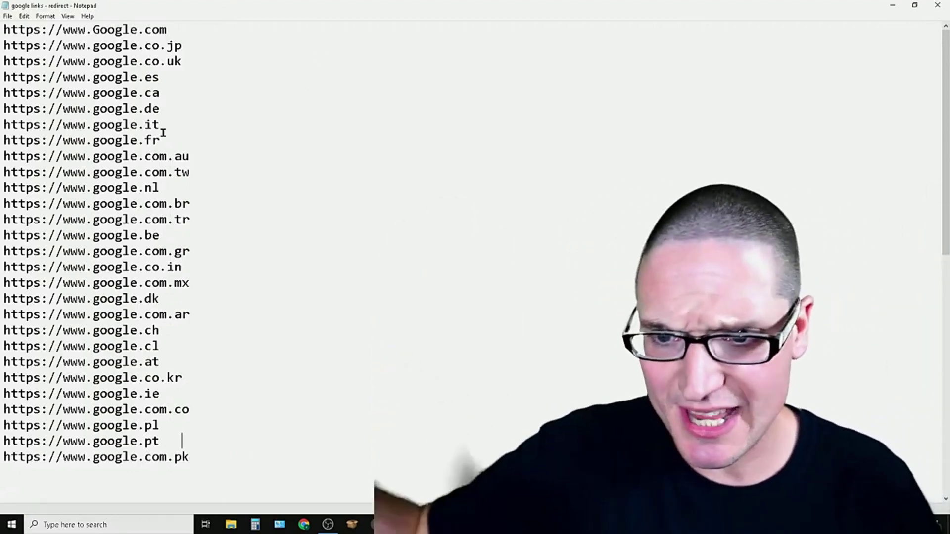
left_click_drag(182, 126, 56, 126)
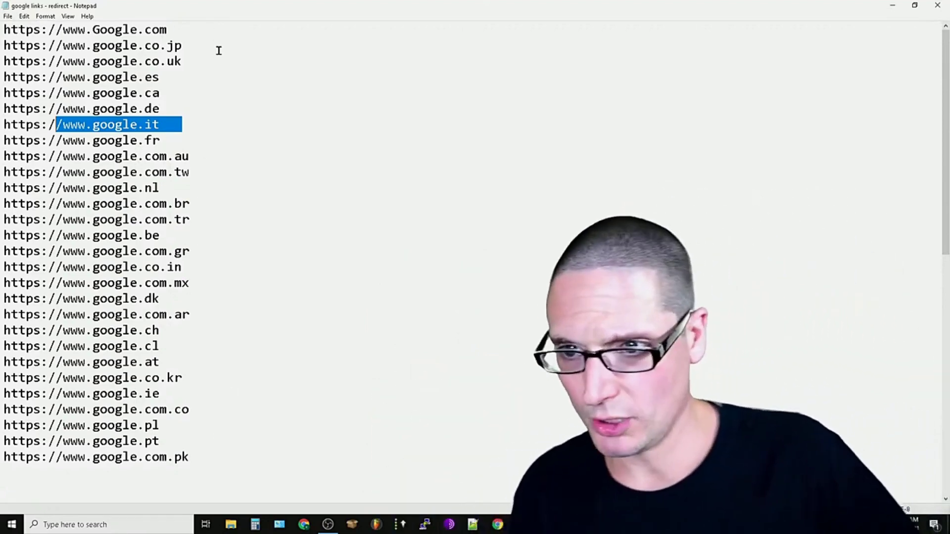
left_click(216, 45)
left_click_drag(2, 65, 4, 31)
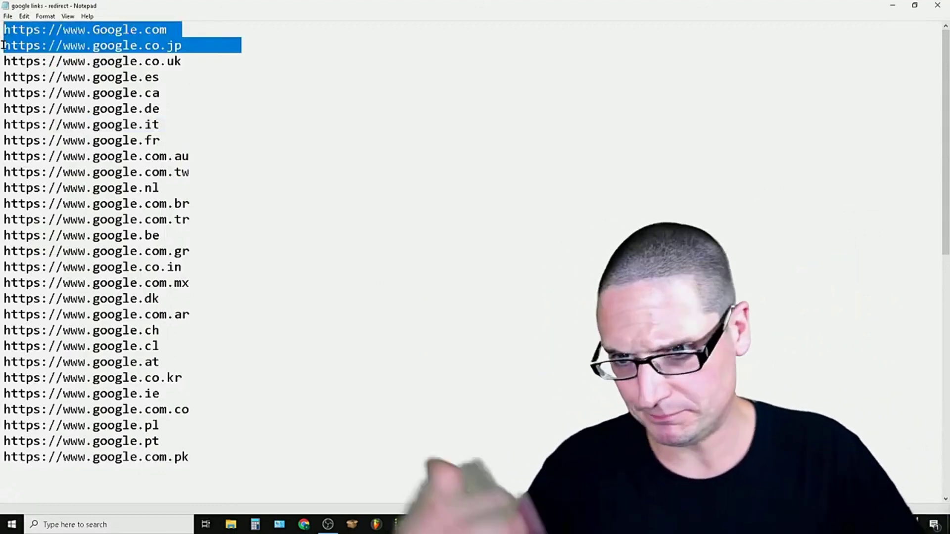
left_click(5, 46)
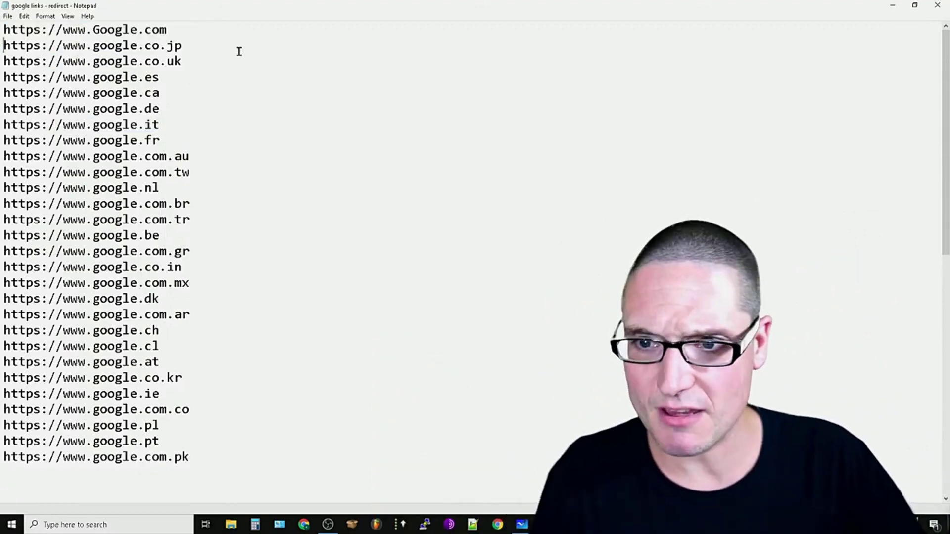
right_click(15, 45)
left_click(62, 76)
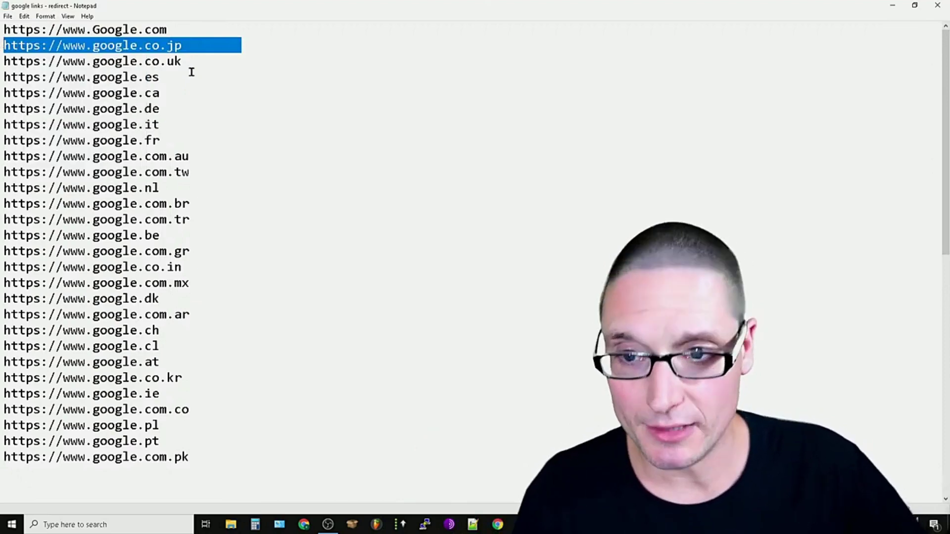
left_click(196, 31)
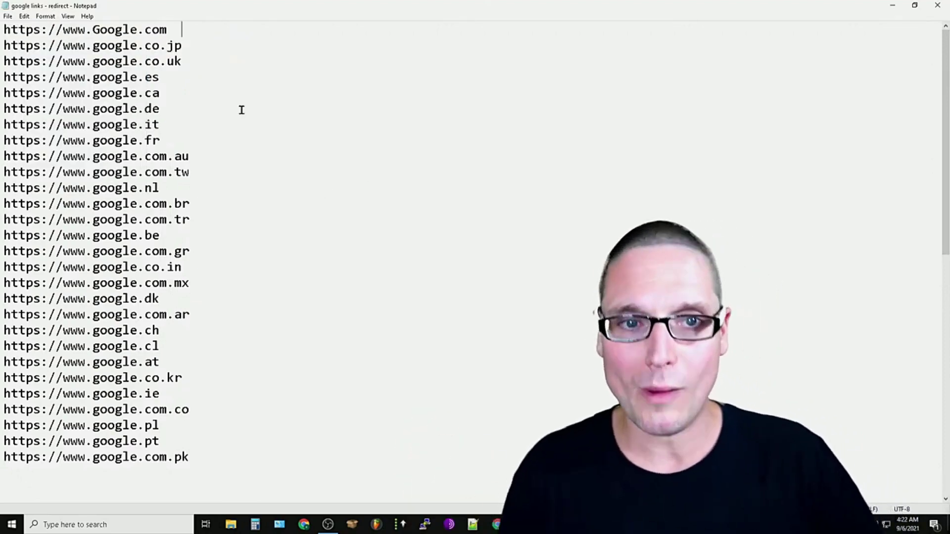
left_click(900, 5)
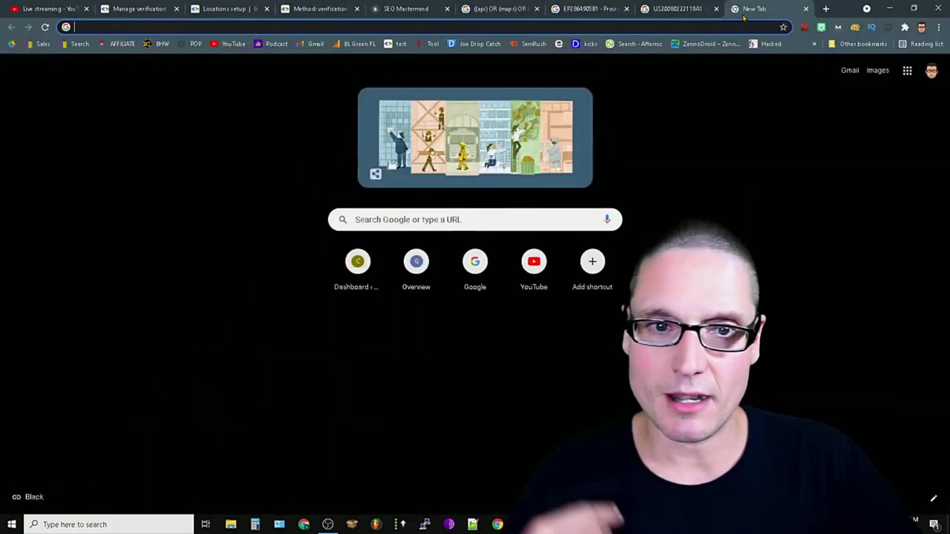
right_click(282, 27)
left_click(307, 93)
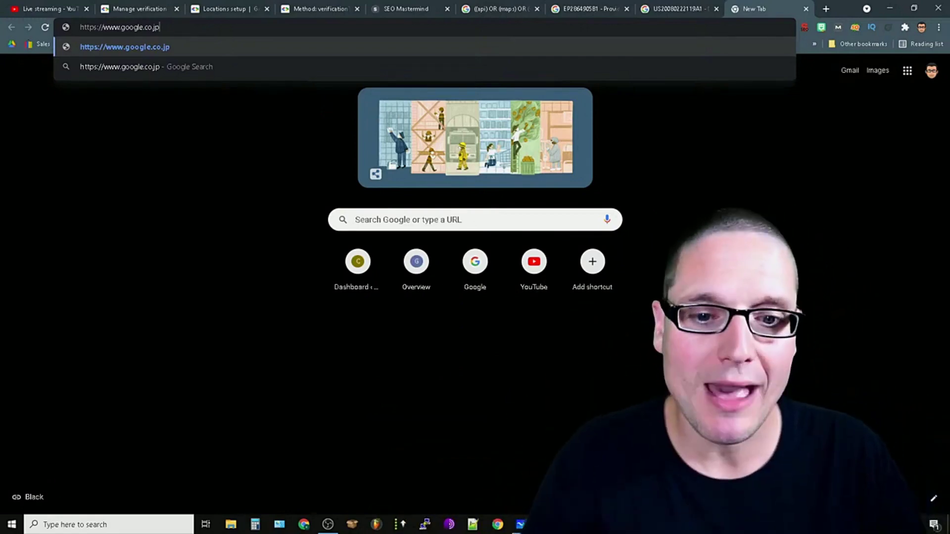
left_click(512, 478)
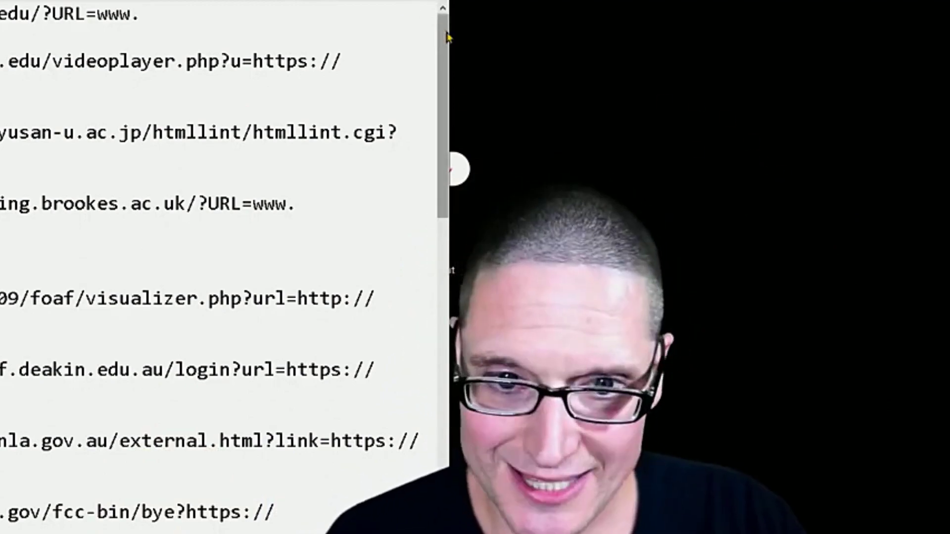
scroll(427, 38, "down", 10)
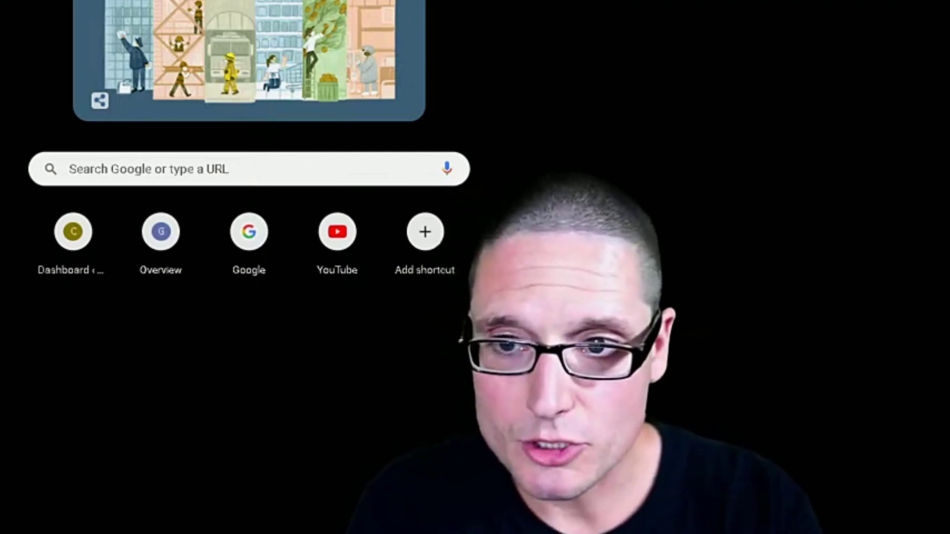
key("ctrl+v")
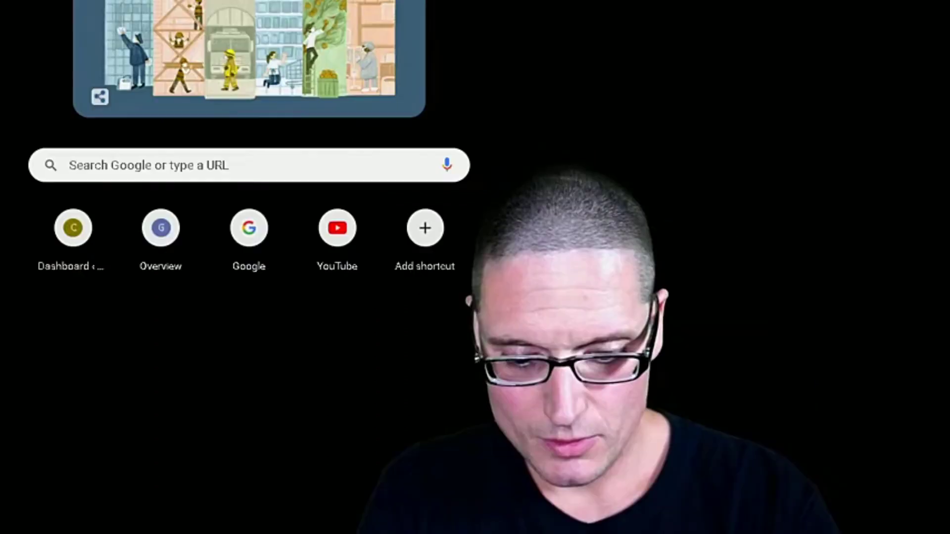
key("Return")
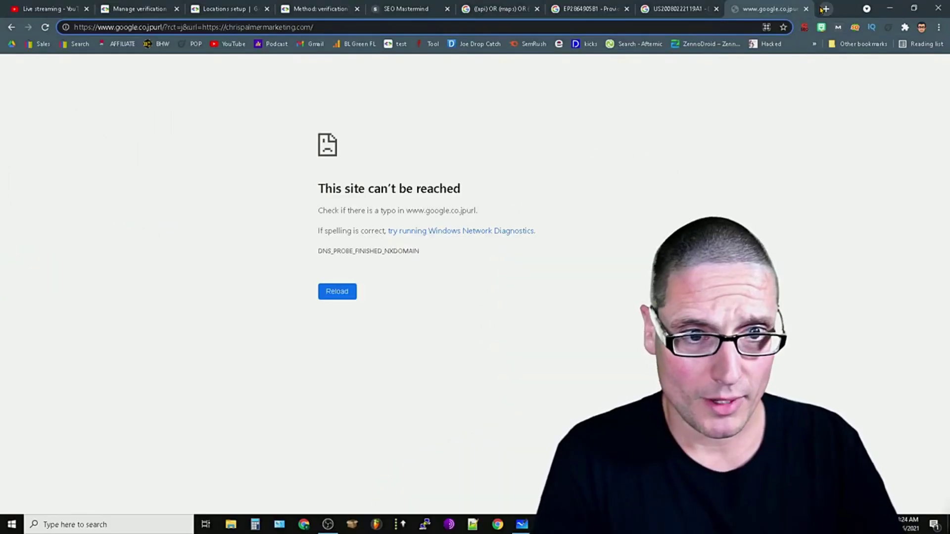
left_click(826, 8)
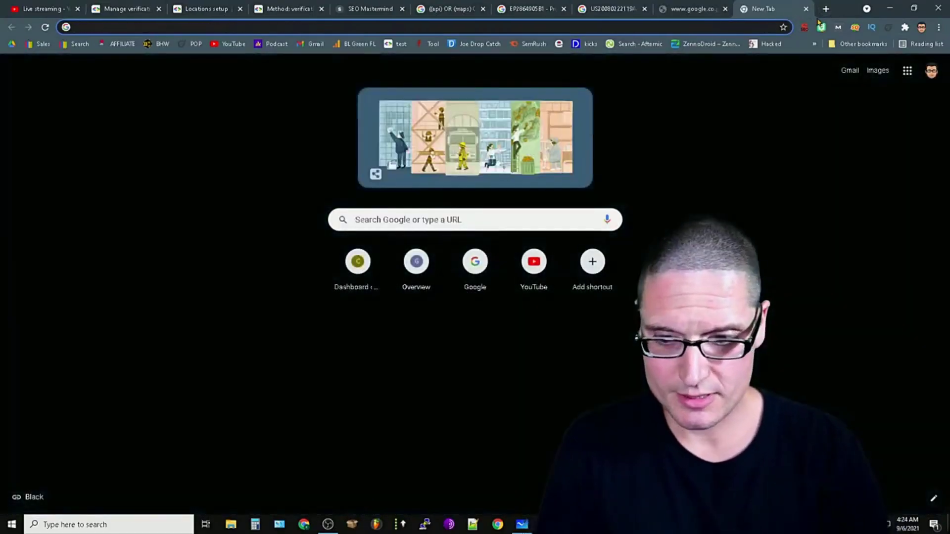
type("www")
key("BackSpace")
key("BackSpace")
key("BackSpace")
key("Escape")
type("https://")
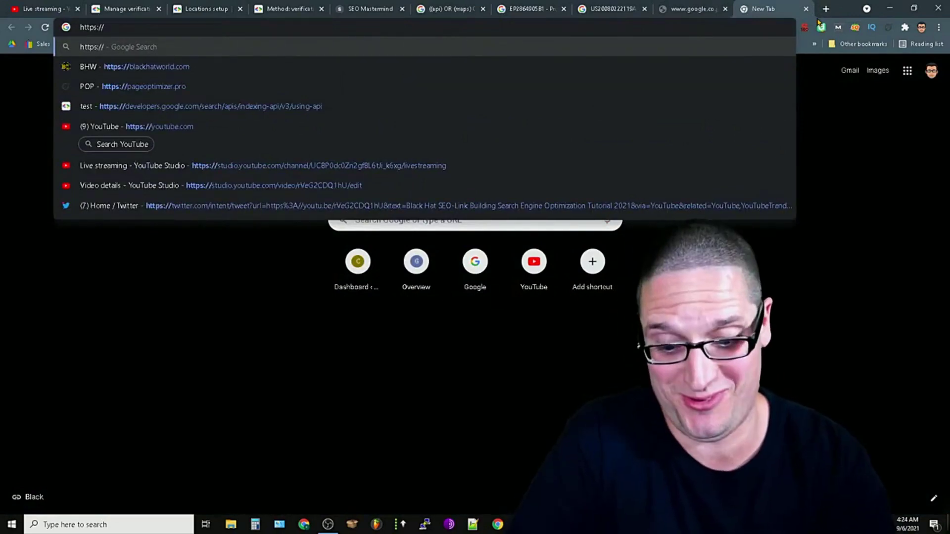
type("dirtcheapmar")
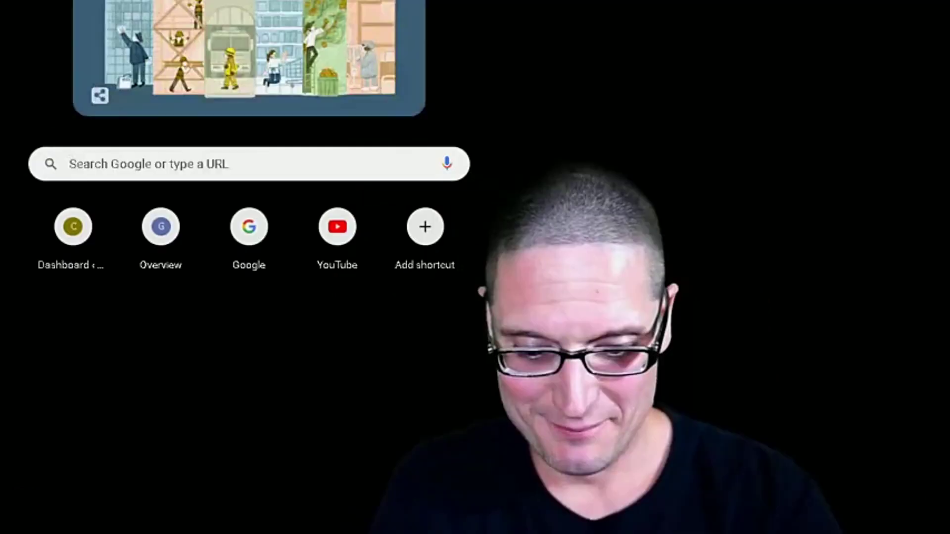
key("Return")
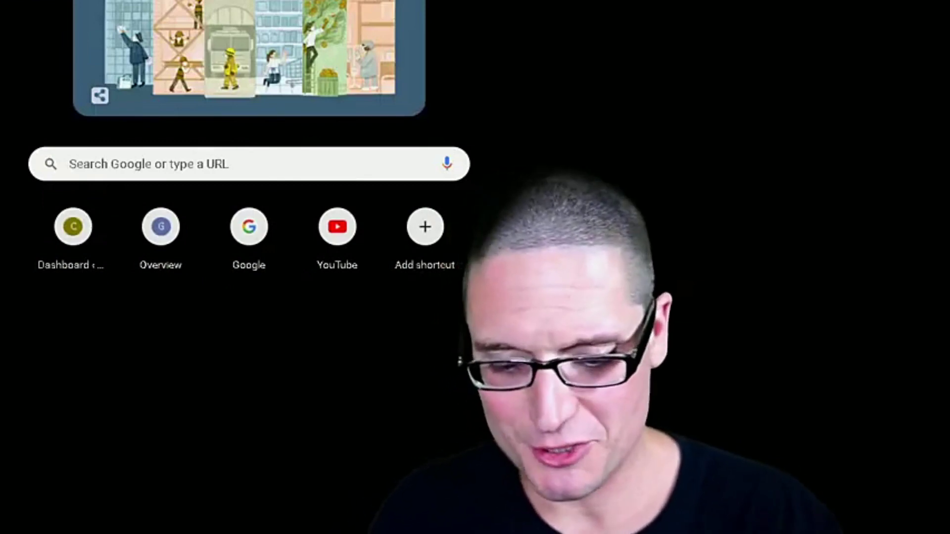
type("https://chrispalmermarketing.com")
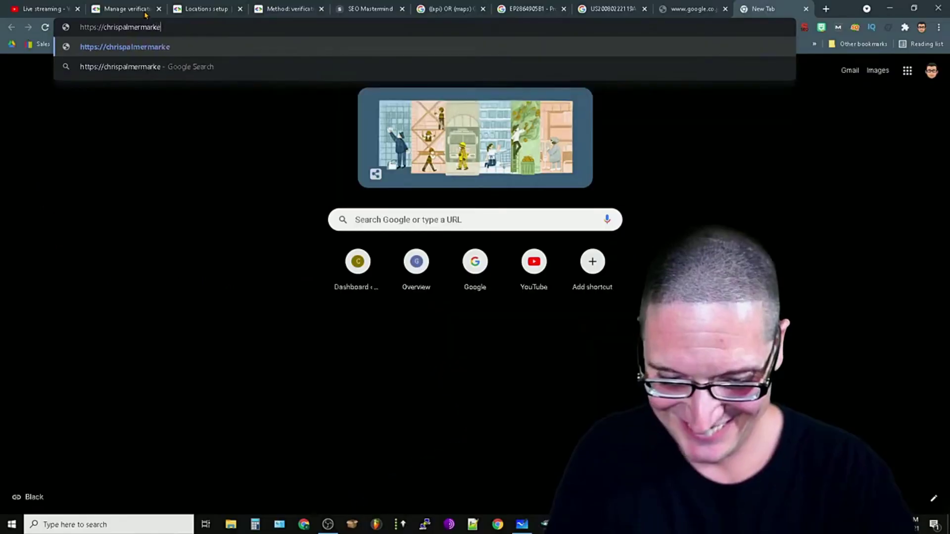
key("Return")
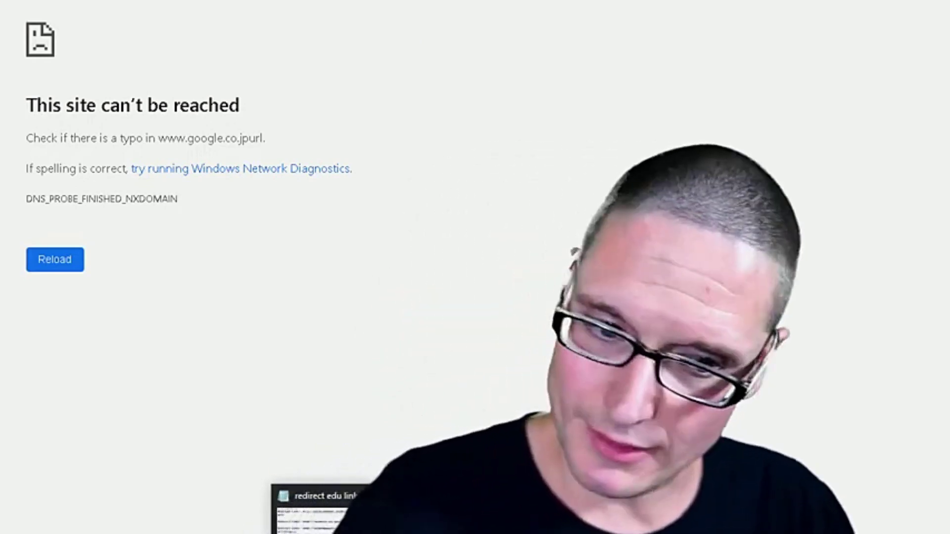
left_click(297, 500)
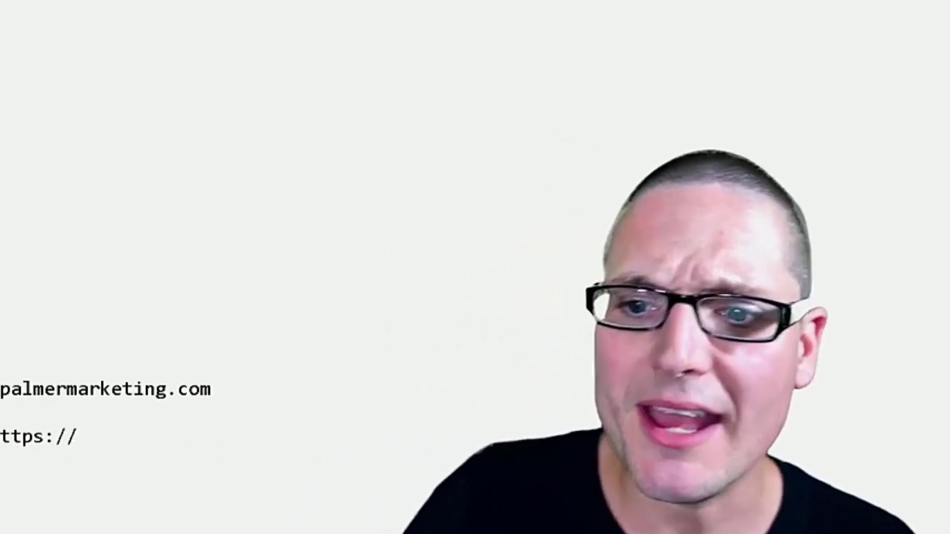
left_click_drag(3, 390, 75, 413)
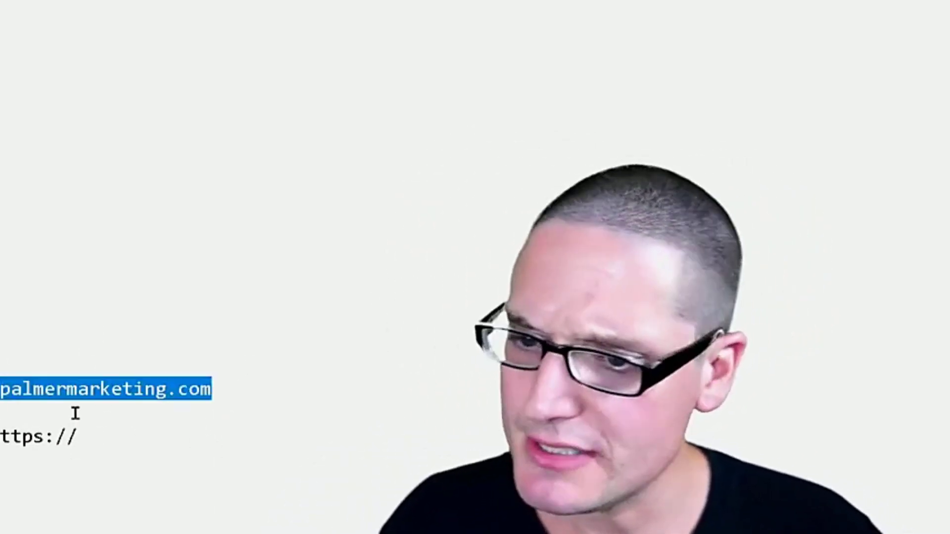
left_click(295, 411)
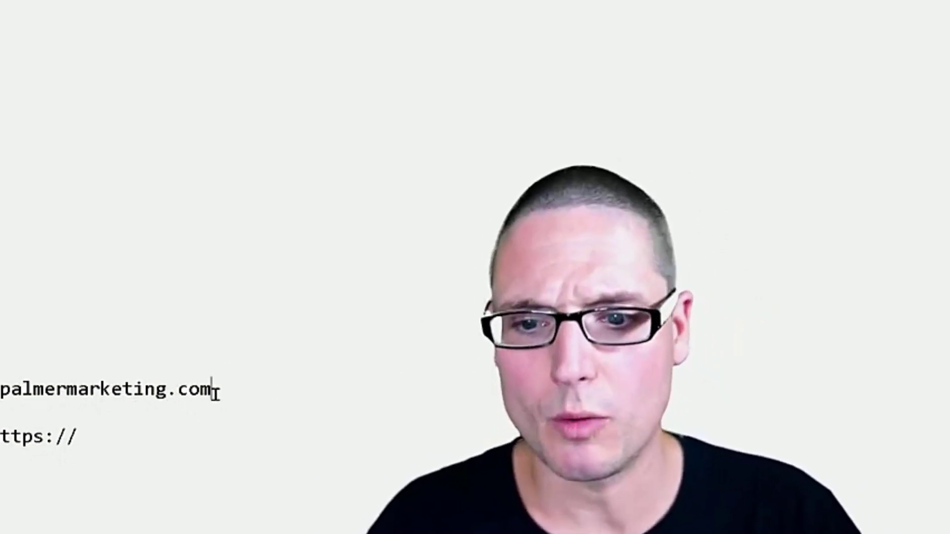
left_click_drag(215, 390, 1, 391)
key("Right")
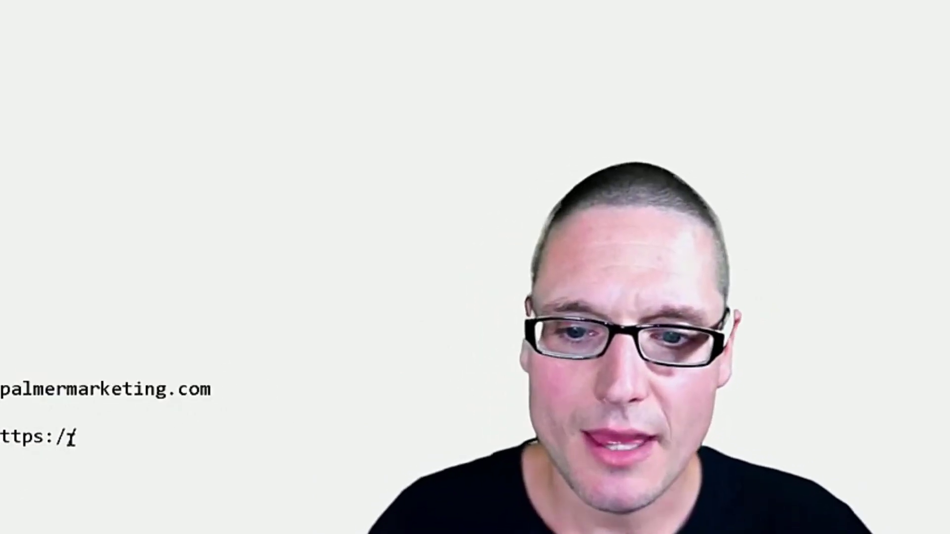
left_click_drag(74, 437, 1, 421)
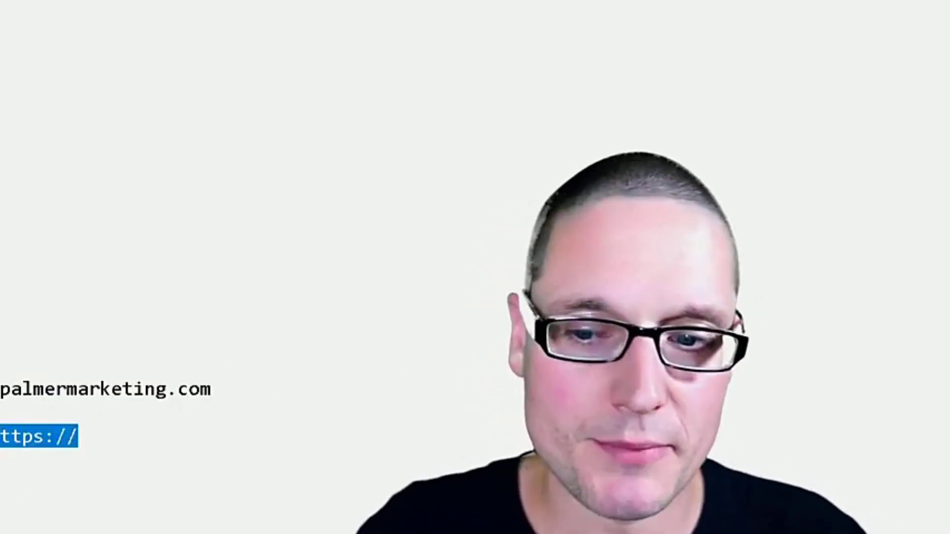
key("Right")
key("shift+Home")
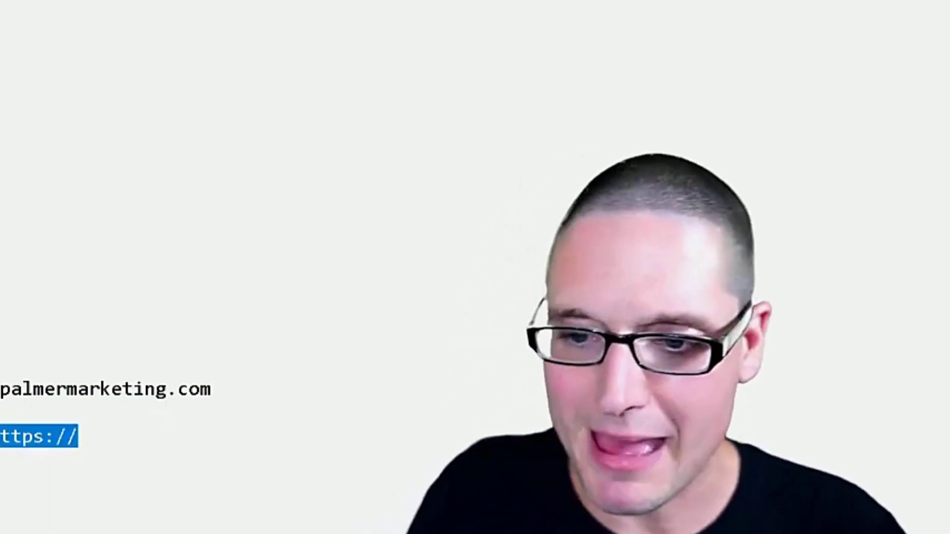
key("Right")
key("ctrl+a")
left_click(294, 382)
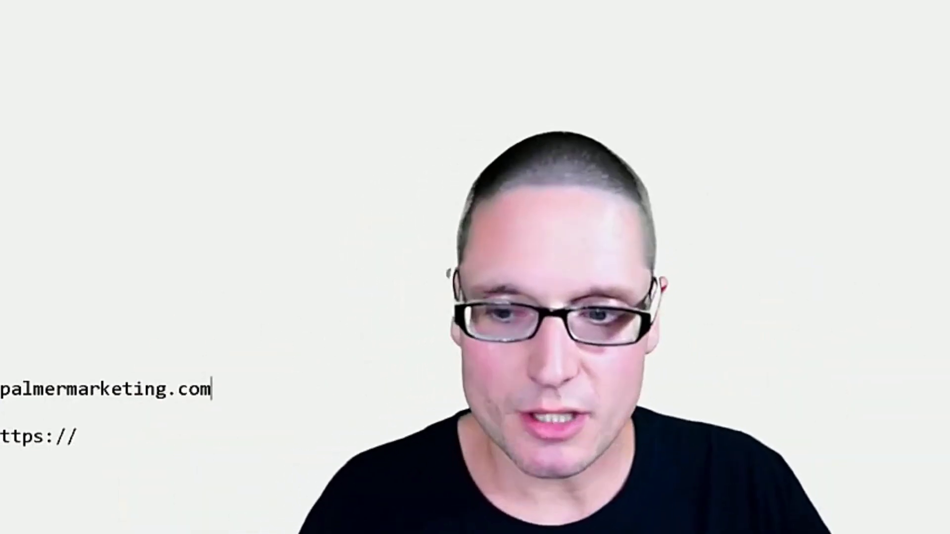
left_click_drag(221, 386, 1, 389)
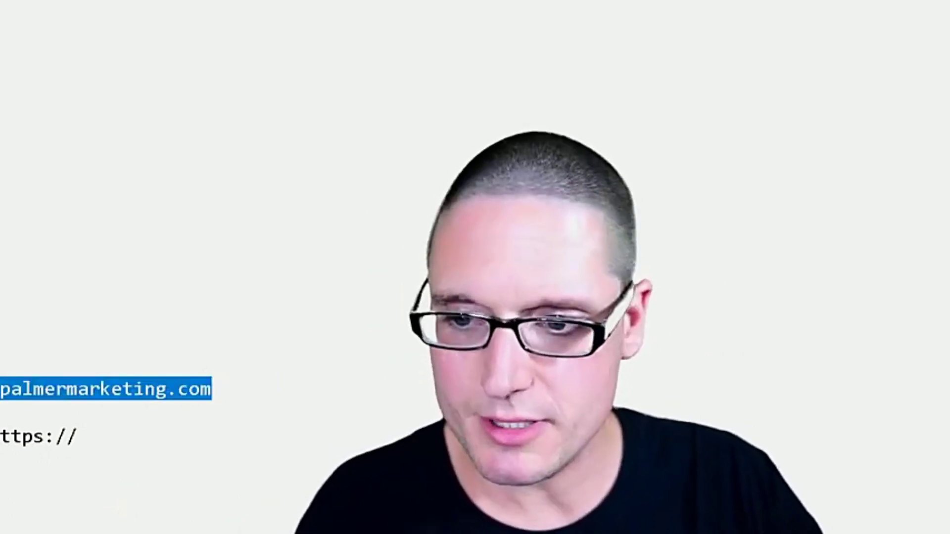
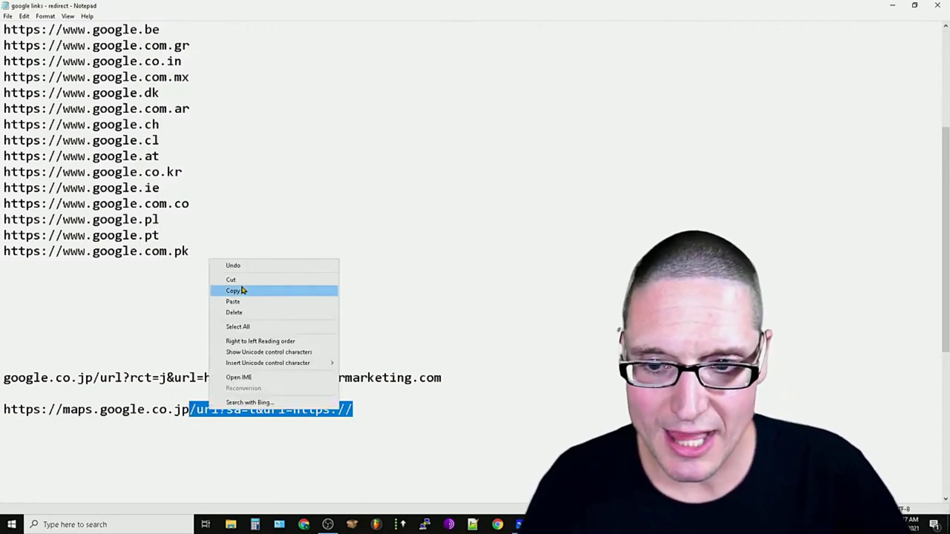
left_click(233, 291)
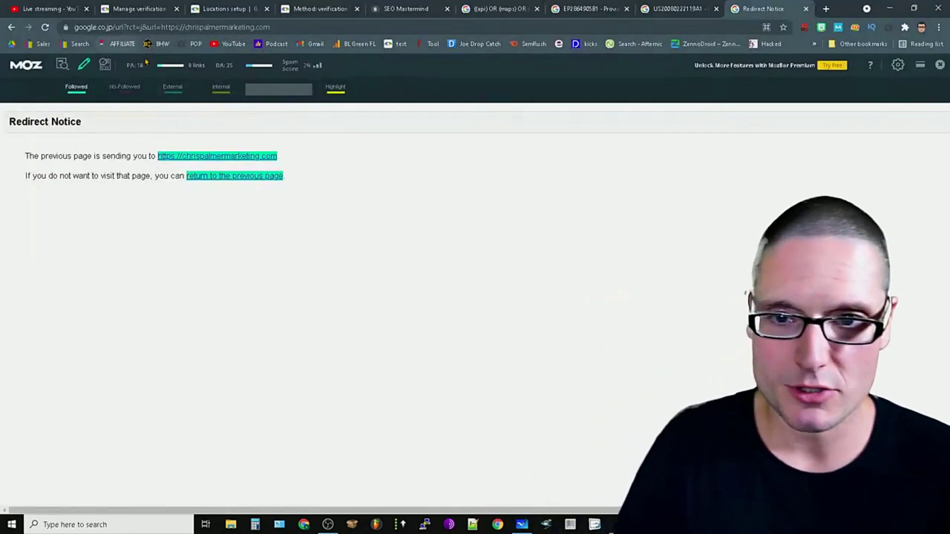
left_click_drag(266, 27, 231, 46)
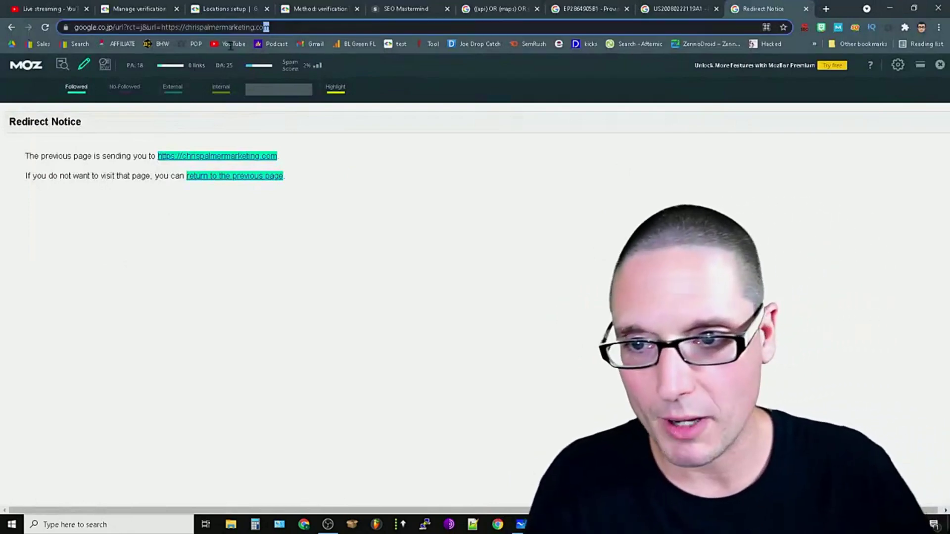
left_click_drag(117, 49, 117, 50)
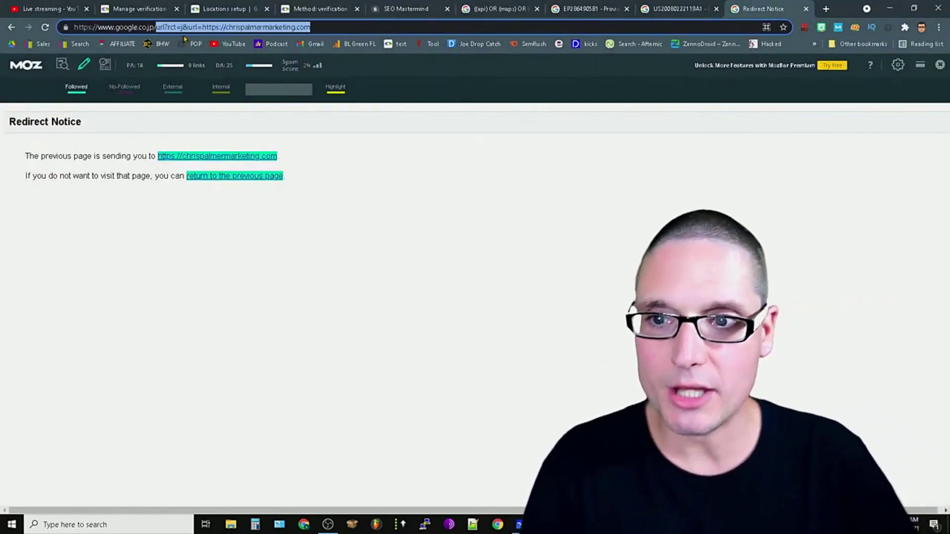
right_click(183, 31)
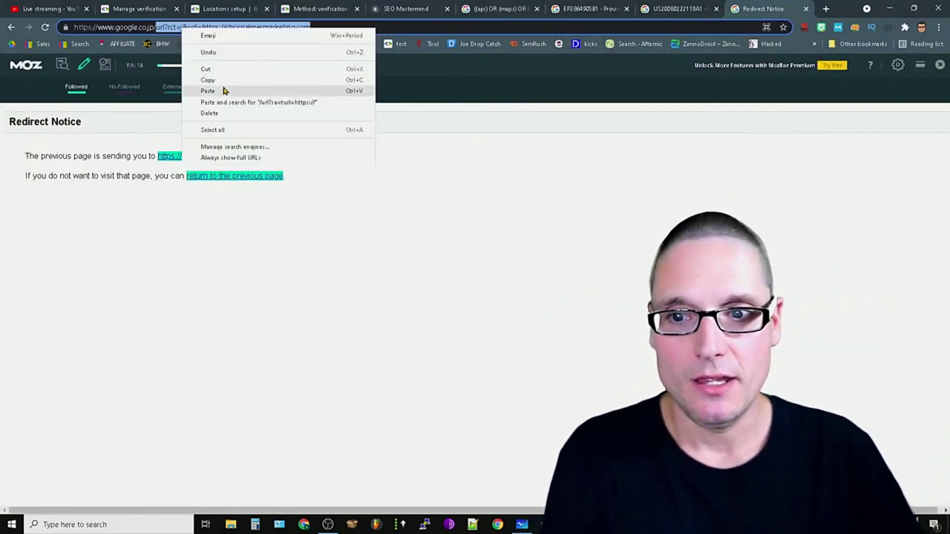
left_click(223, 92)
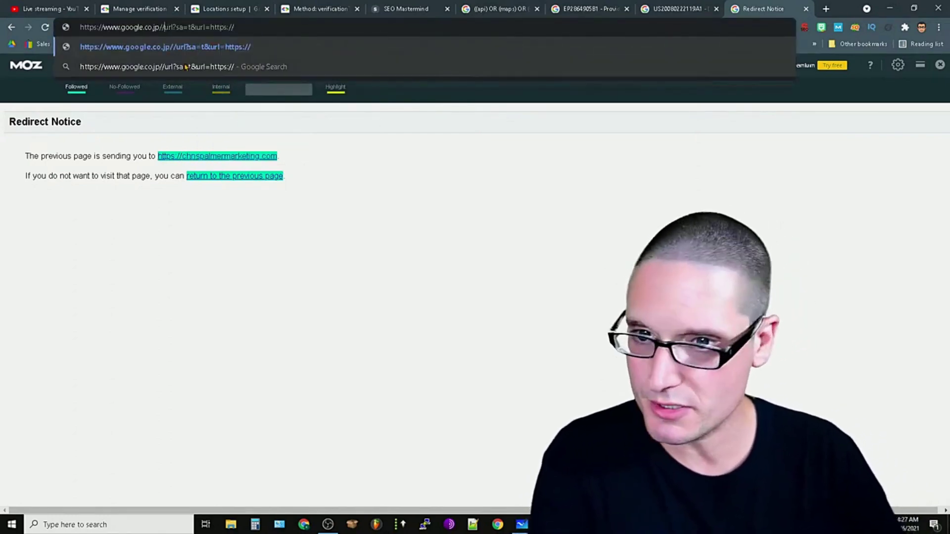
key("BackSpace")
key("Return")
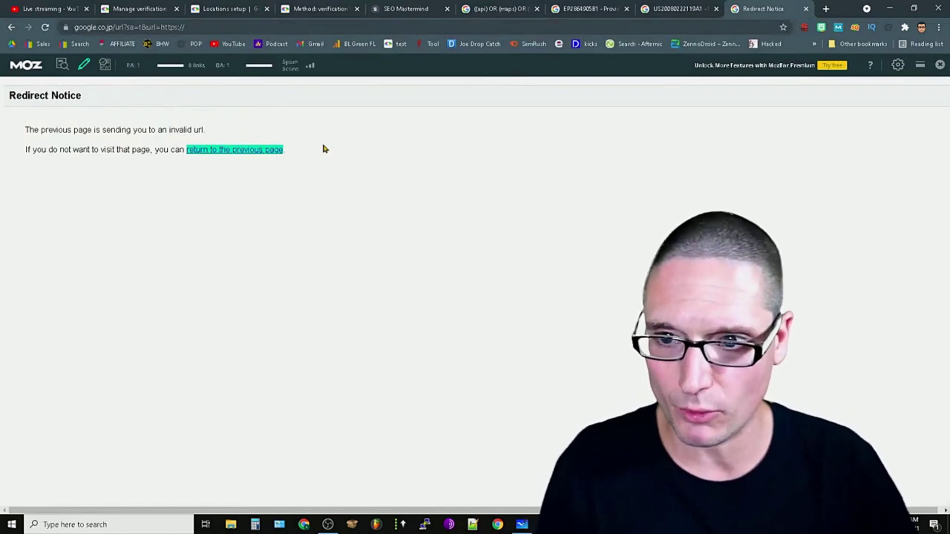
left_click(203, 28)
key("End")
type("chri")
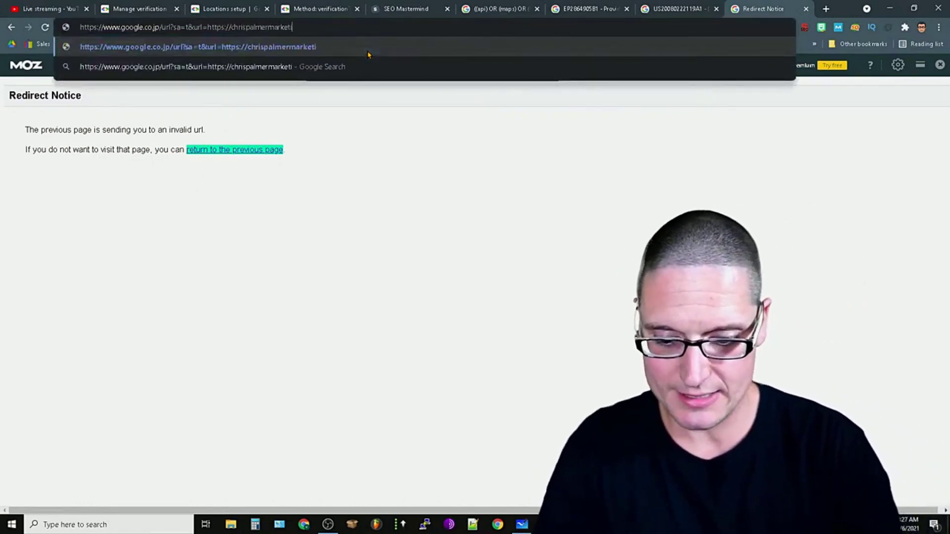
type("spalmermarketing.com")
key("Return")
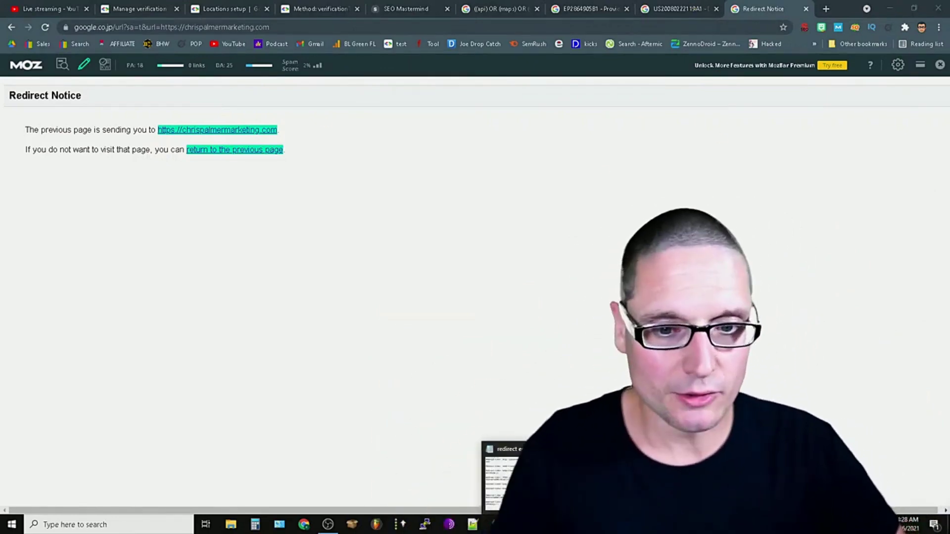
left_click(501, 475)
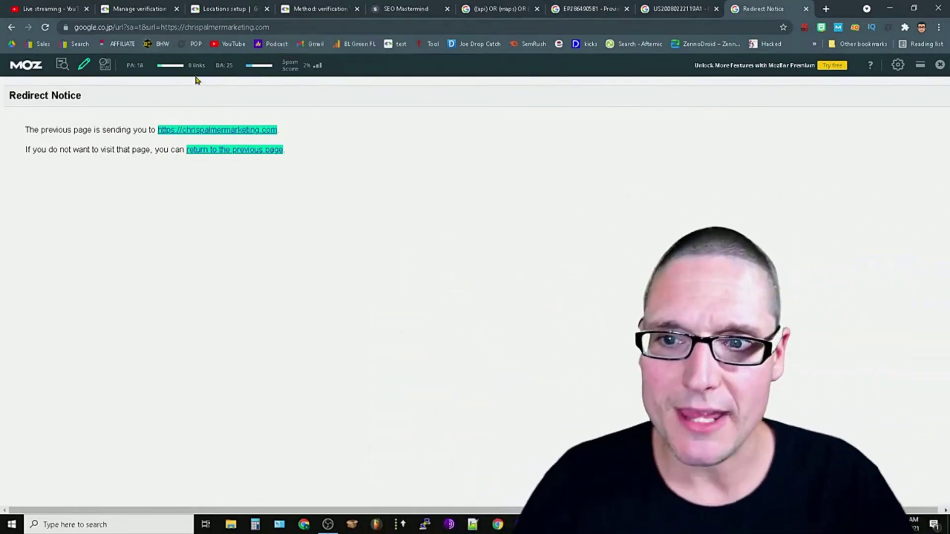
left_click(295, 28)
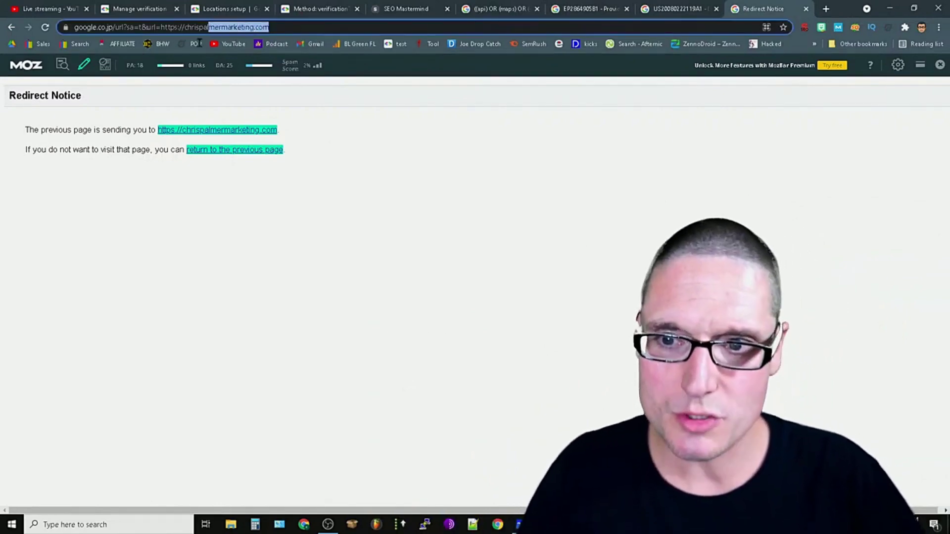
left_click_drag(117, 84, 118, 83)
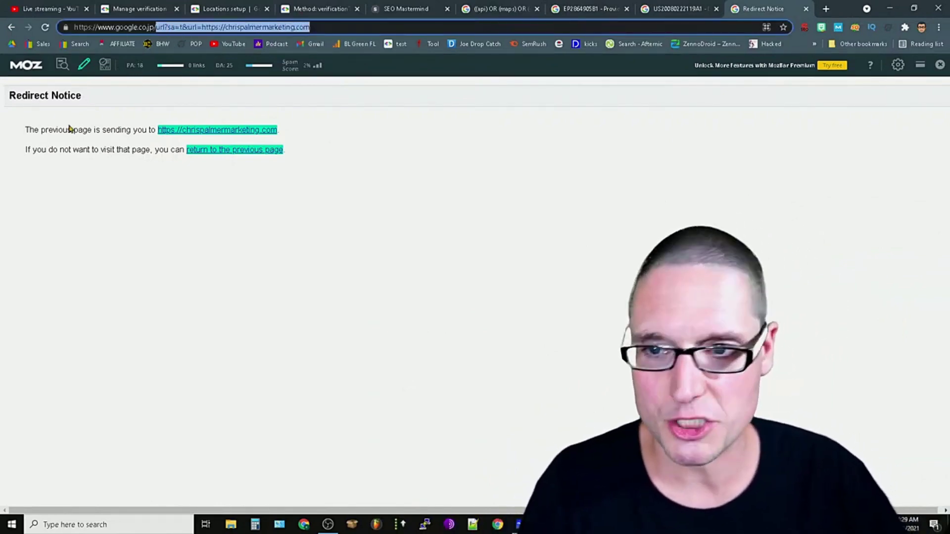
left_click(159, 27)
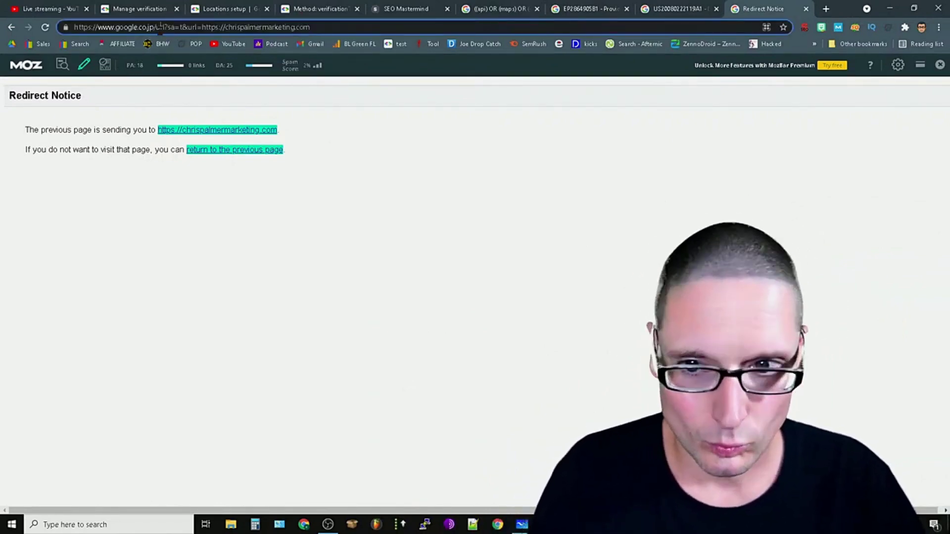
right_click(103, 29)
left_click(127, 89)
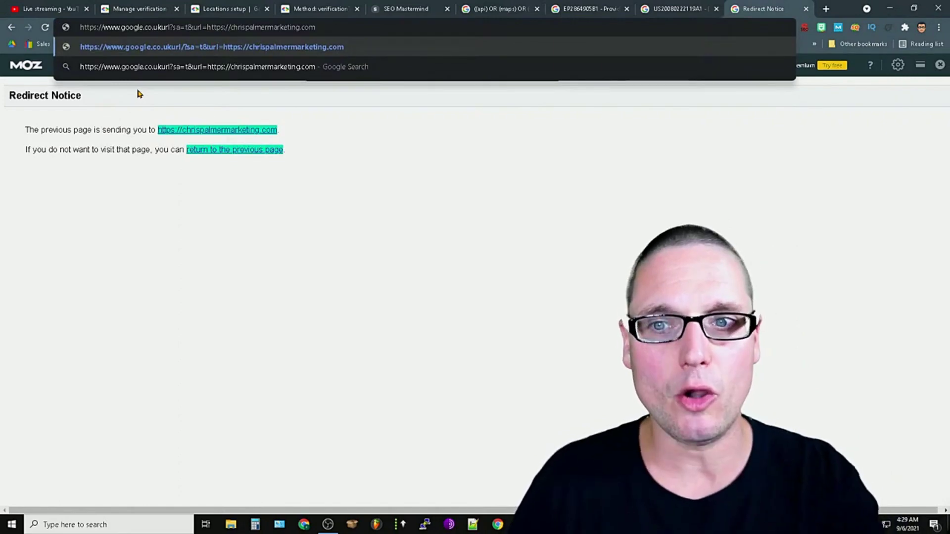
key("Return")
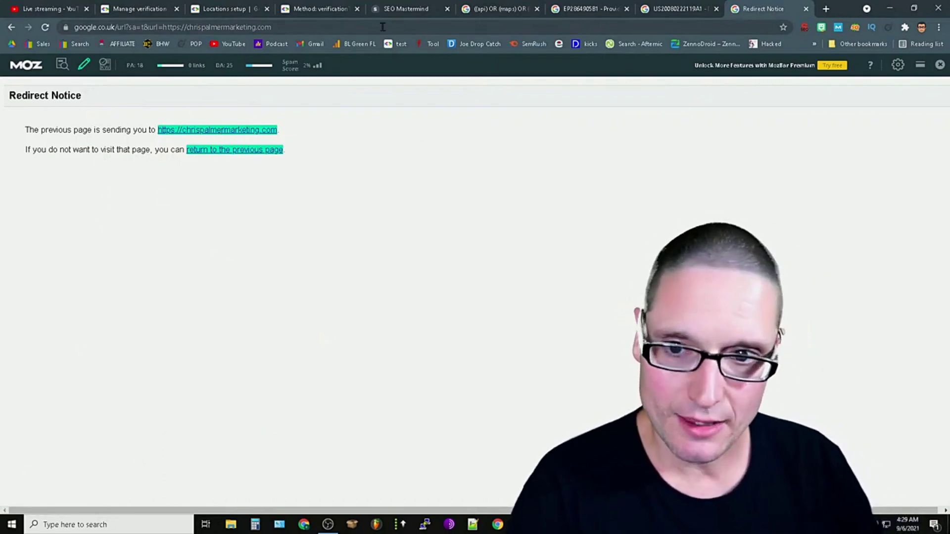
Step: Close the Moz toolbar on the redirect notice page and check the google.co.uk redirect address
left_click(314, 27)
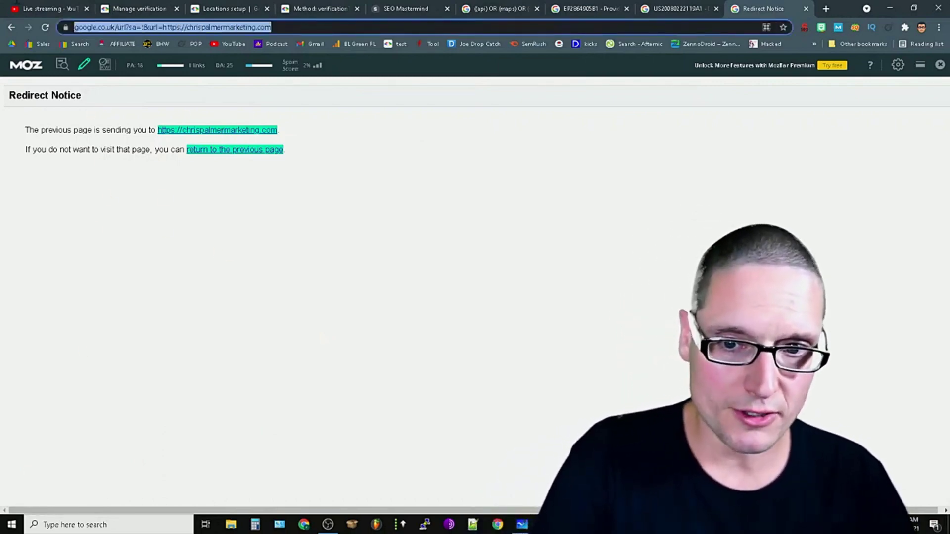
left_click(940, 65)
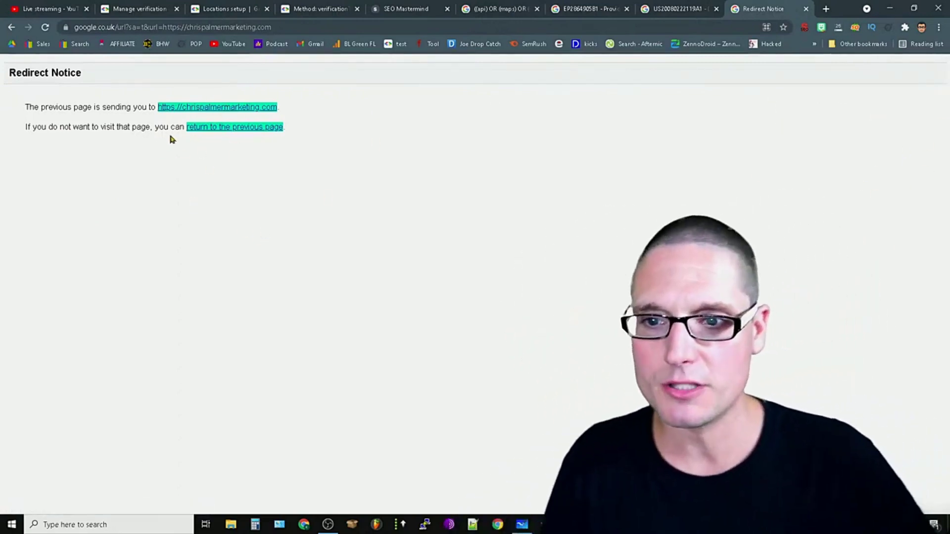
left_click(98, 28)
left_click(416, 246)
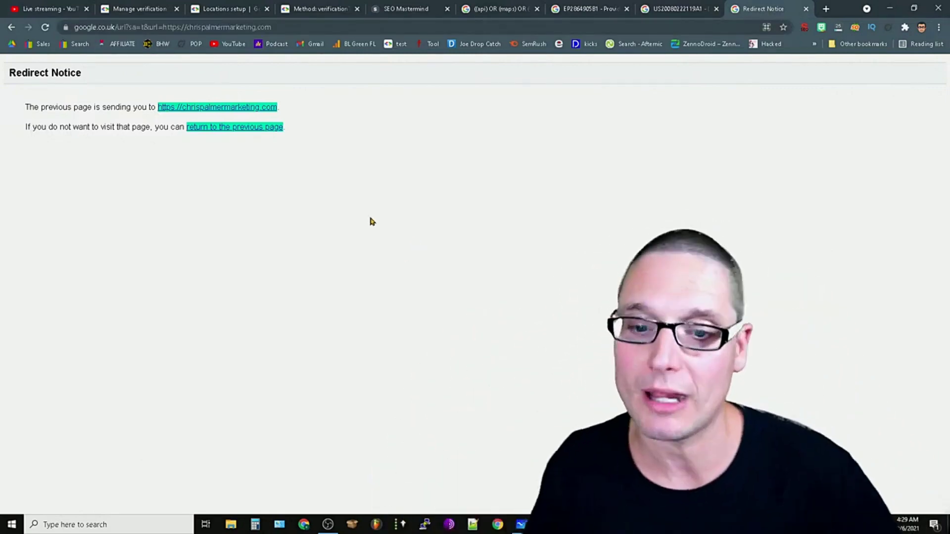
mouse_move(473, 525)
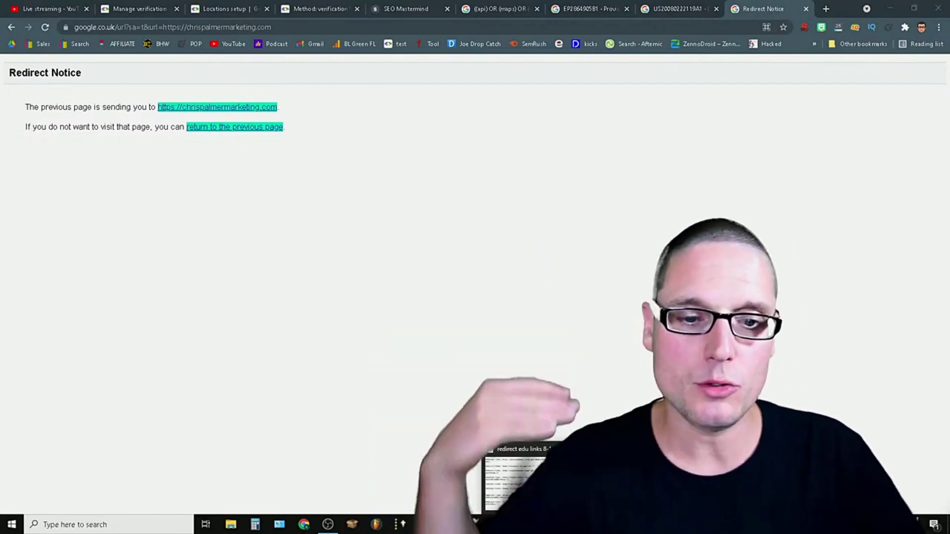
left_click(609, 475)
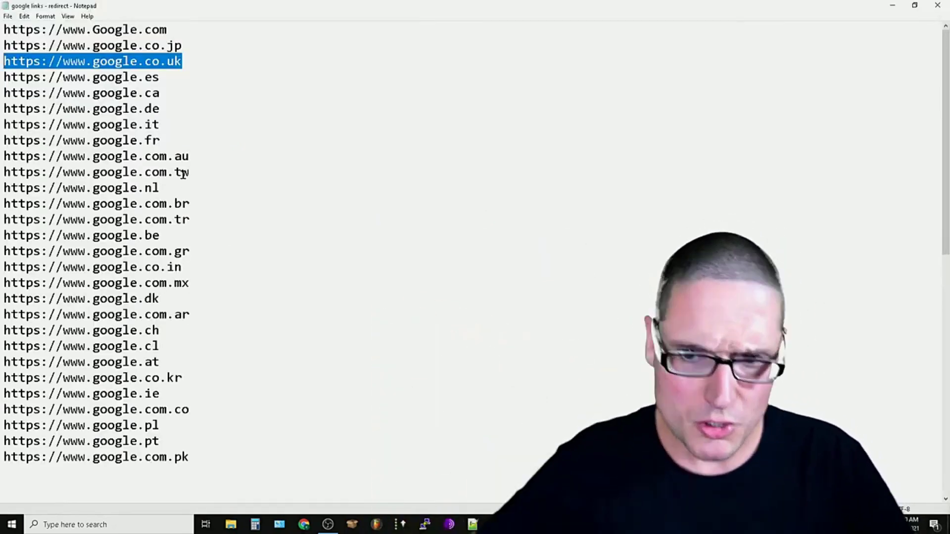
scroll(206, 215, "down", 6)
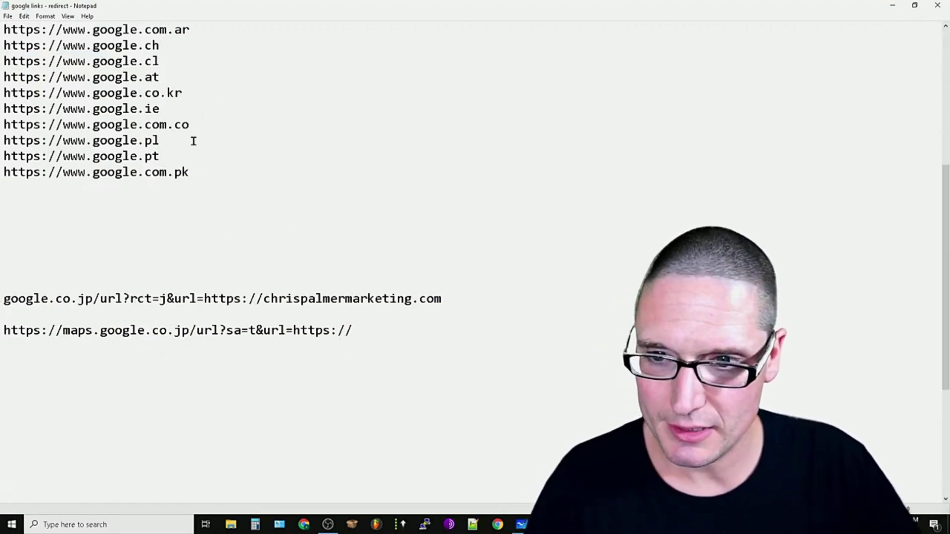
scroll(194, 141, "up", 3)
scroll(450, 341, "up", 3)
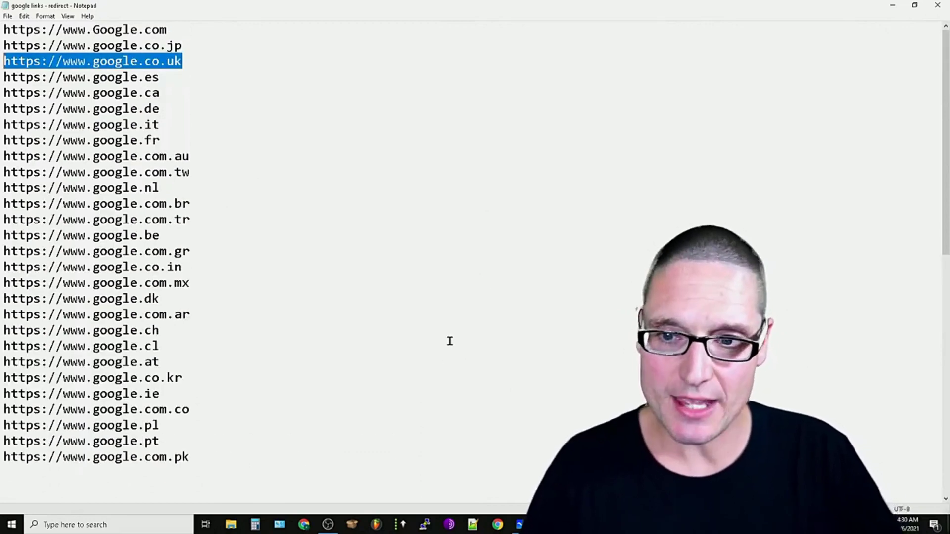
left_click(2, 112)
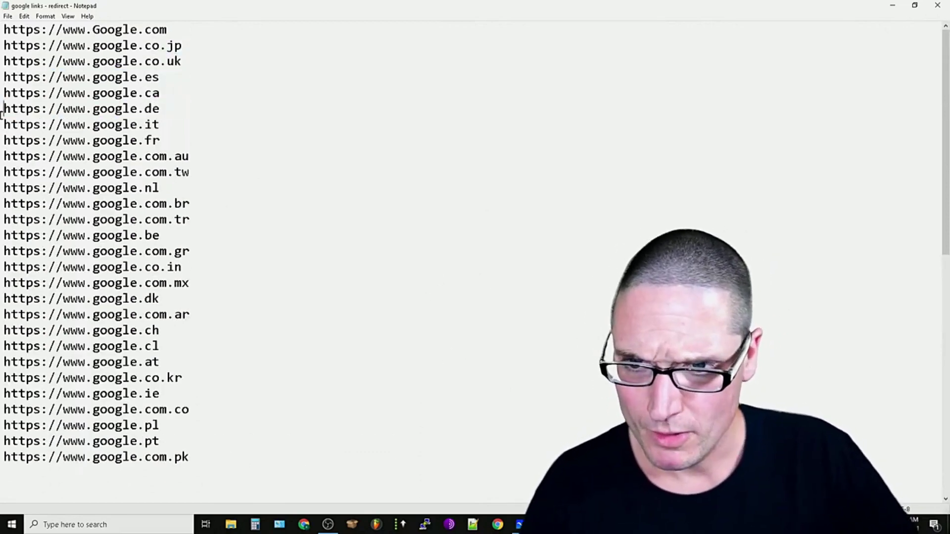
left_click(2, 93, "shift")
right_click(27, 89)
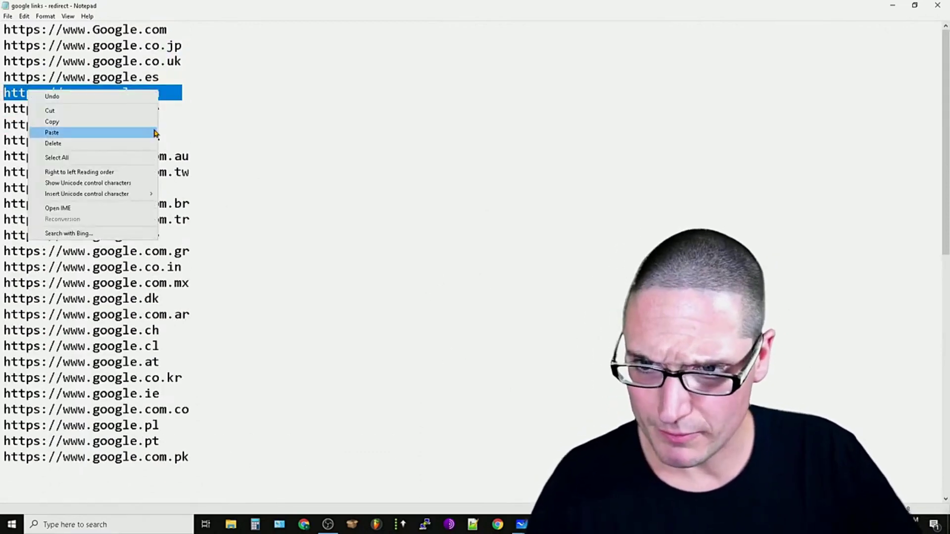
left_click(127, 123)
left_click(900, 5)
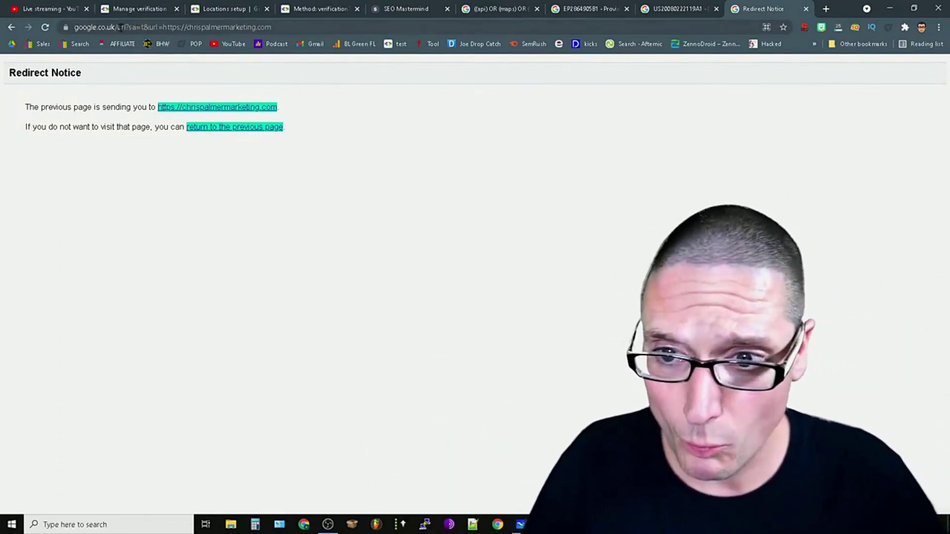
left_click_drag(118, 28, 113, 44)
right_click(111, 24)
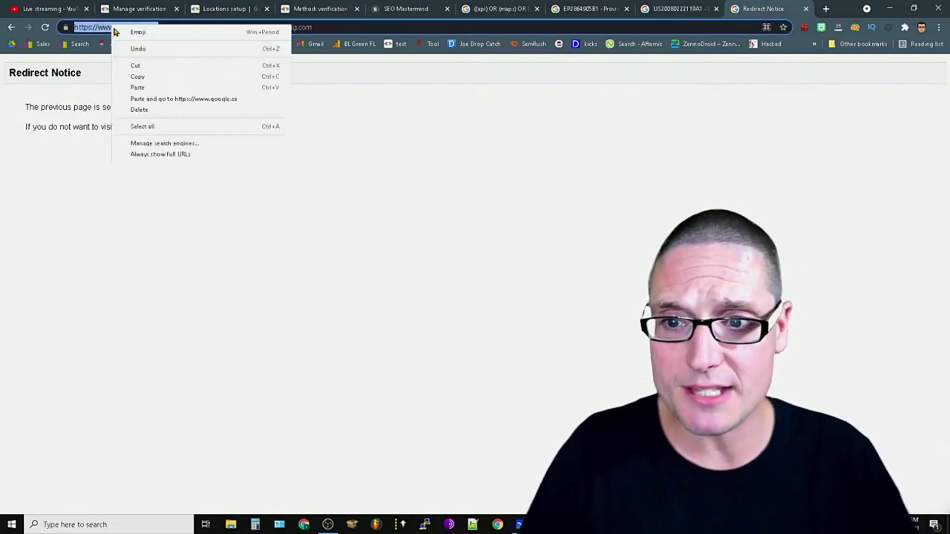
left_click(151, 86)
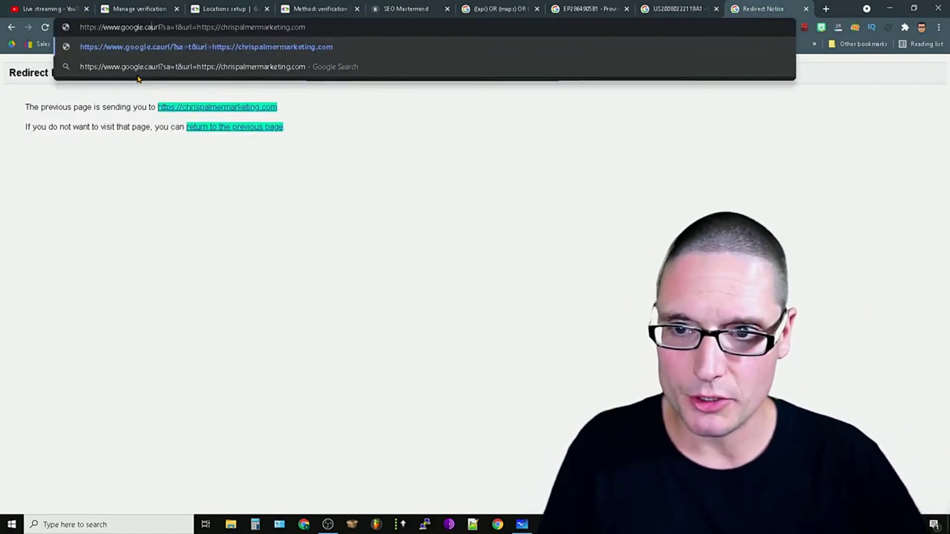
type("/")
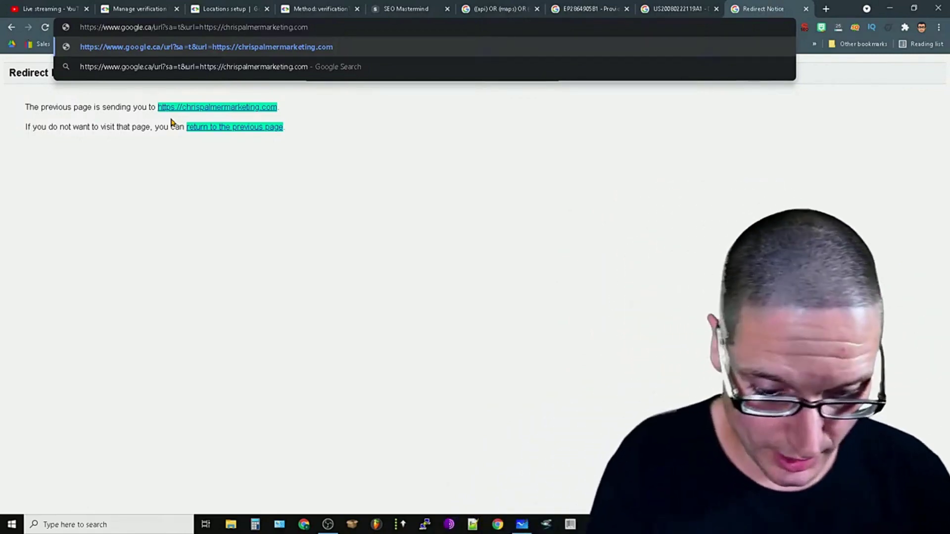
key("Return")
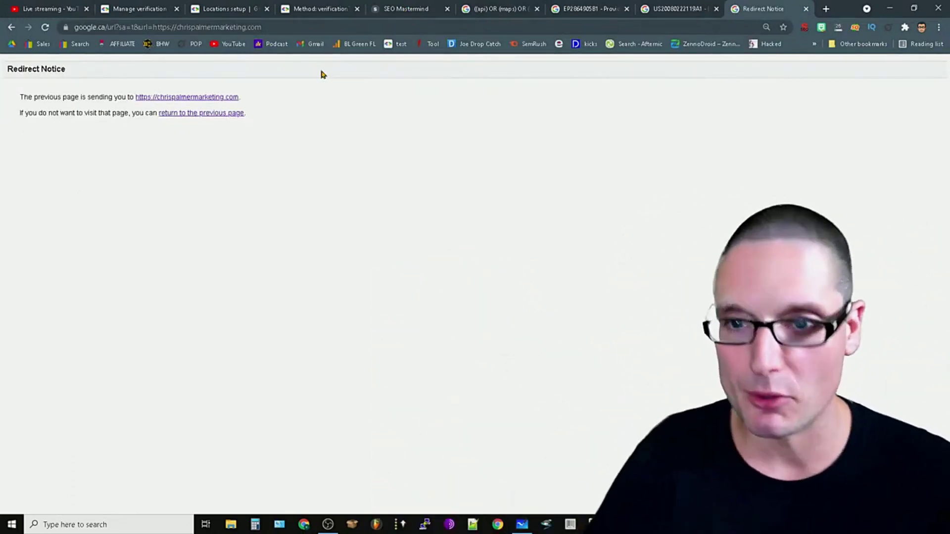
left_click(521, 525)
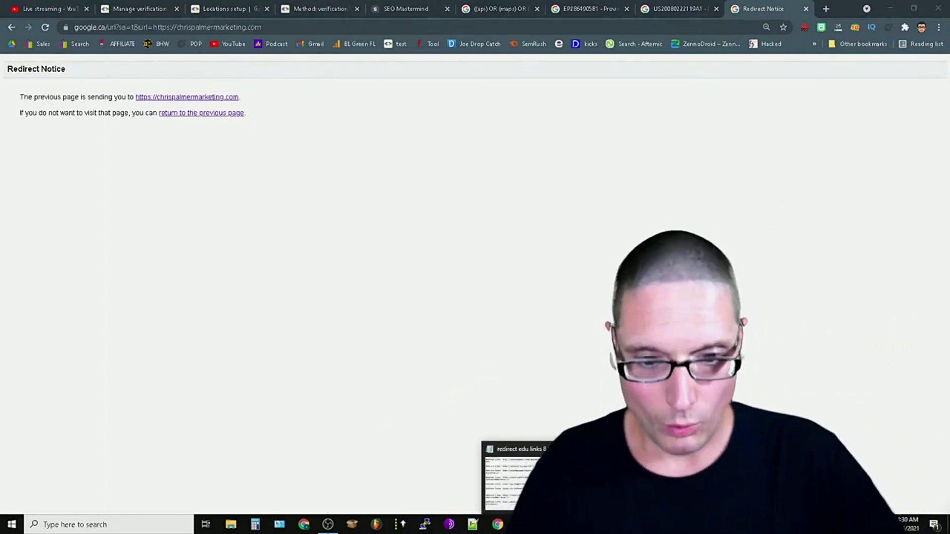
left_click(626, 478)
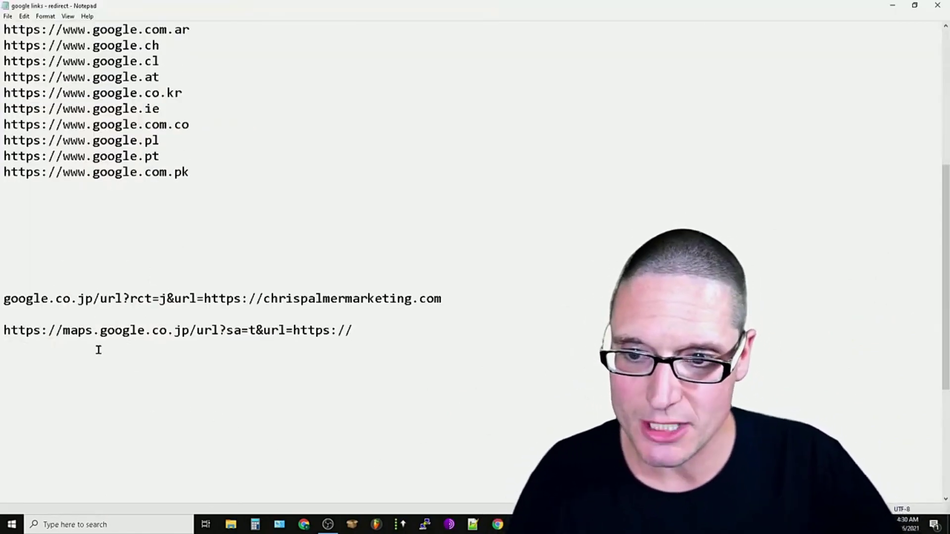
left_click_drag(92, 299, 199, 308)
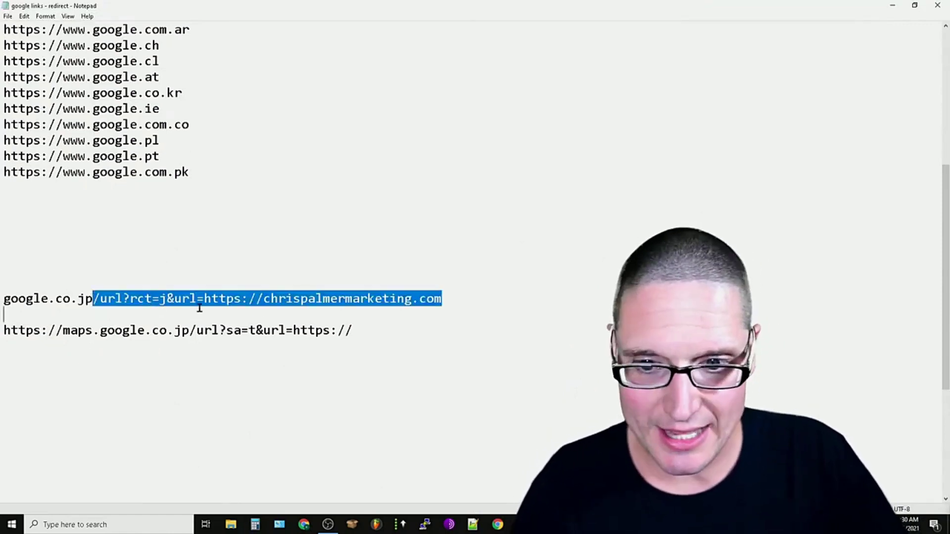
right_click(436, 292)
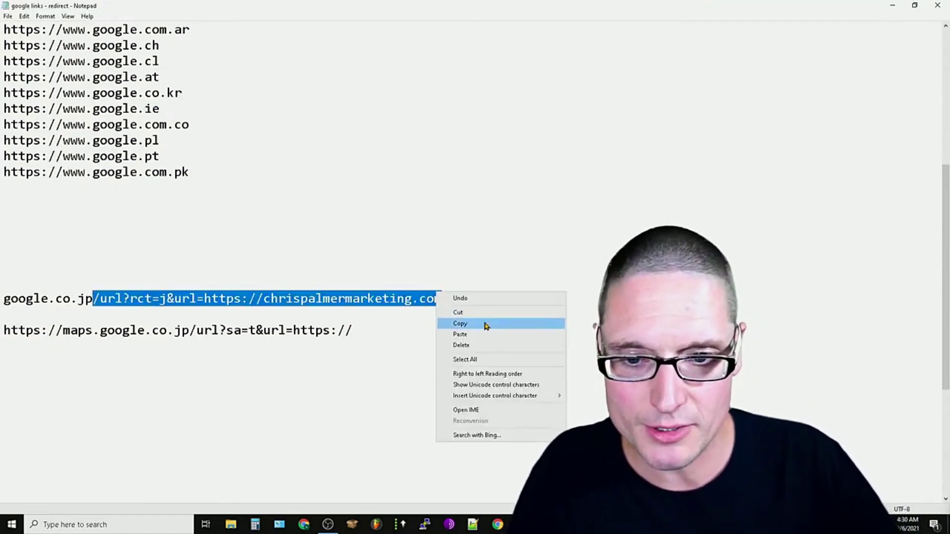
left_click(484, 322)
key("alt+Tab")
Step: Replace the google.ca address's redirect path with the copied rct=j version, remove the duplicate slash, load it, and check the resulting address
left_click_drag(272, 26, 106, 64)
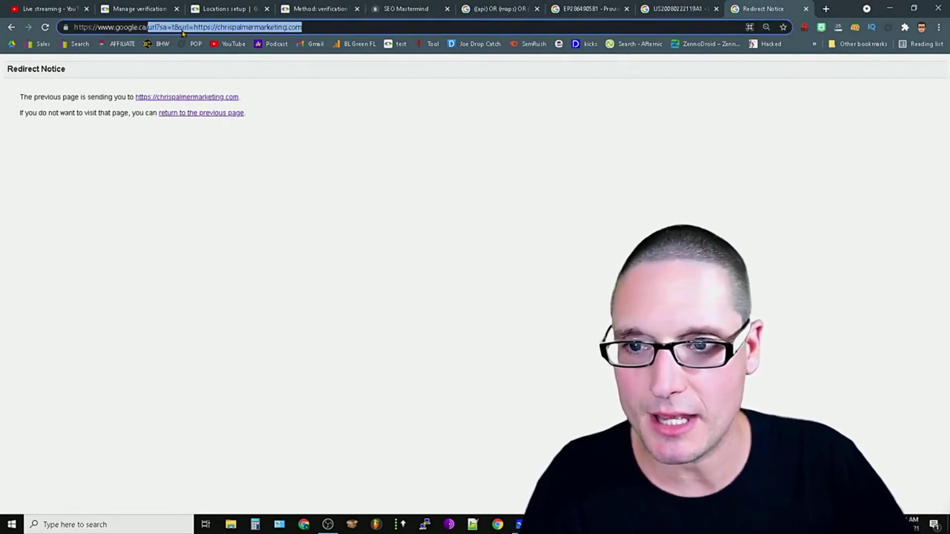
right_click(182, 33)
left_click(221, 91)
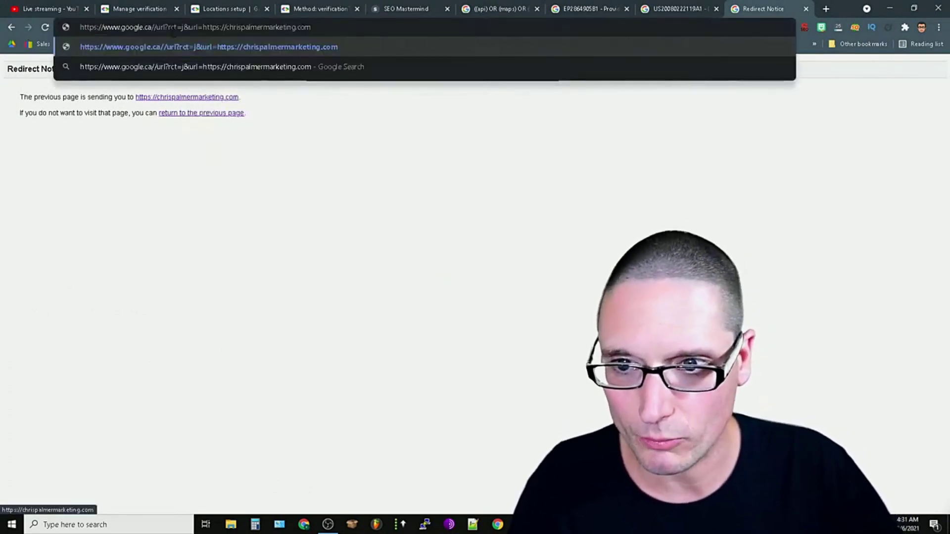
left_click(169, 51)
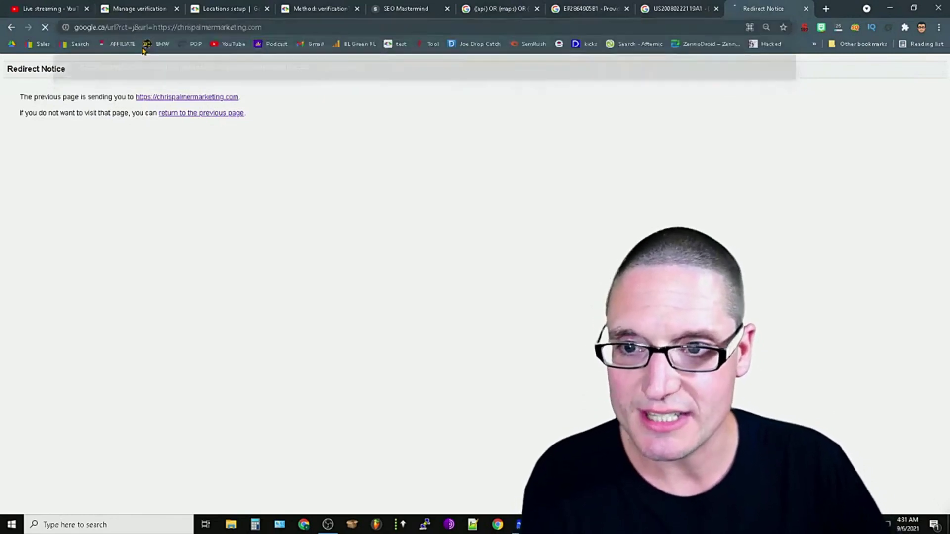
key("Return")
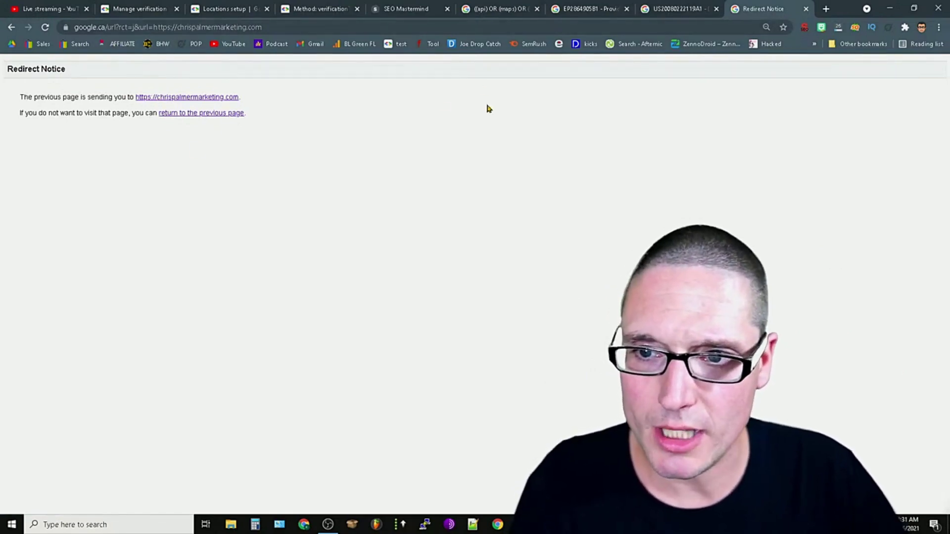
left_click(136, 26)
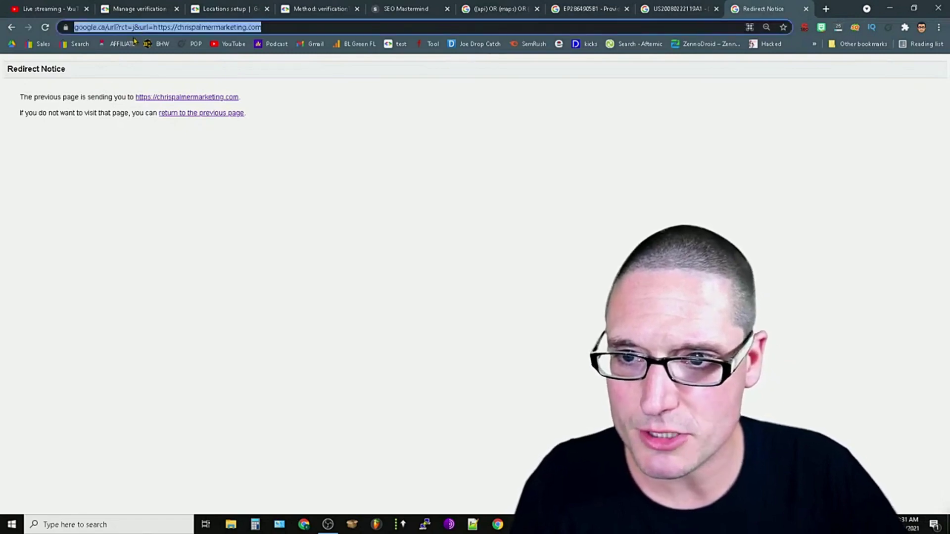
left_click(148, 60)
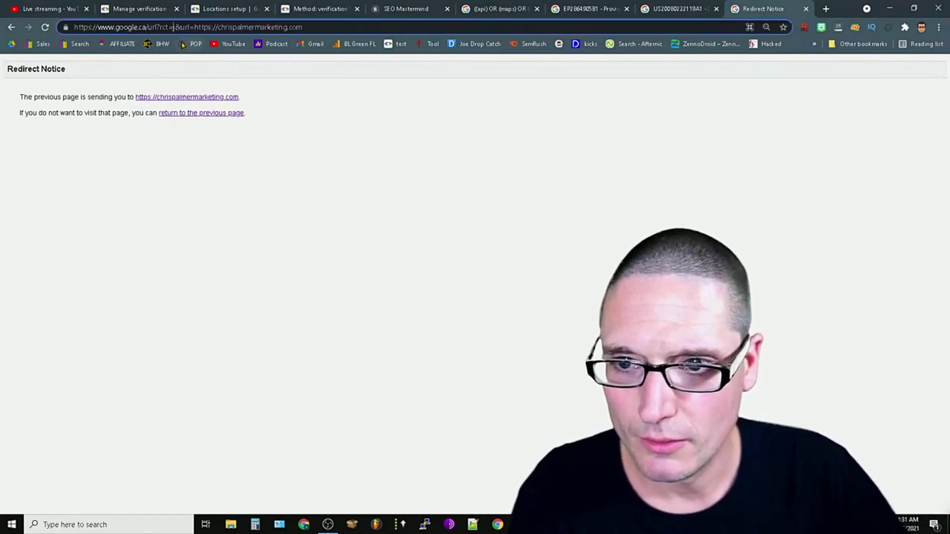